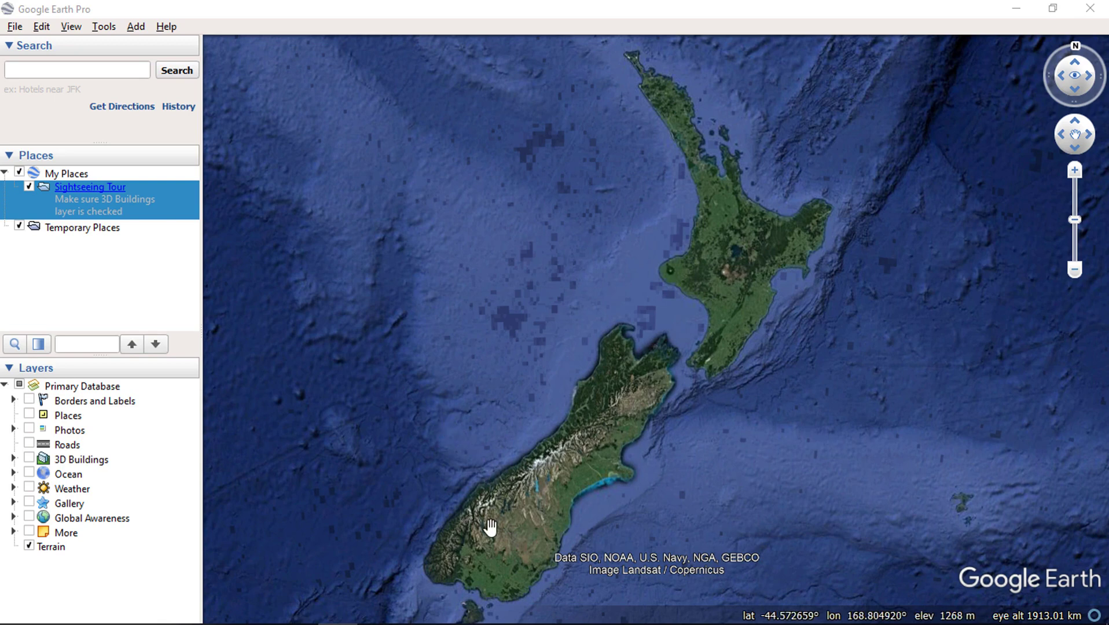
- Zoom in on the South Island and centre the Southern Alps, at about 530 km eye altitude
scroll(485, 530, up, 5)
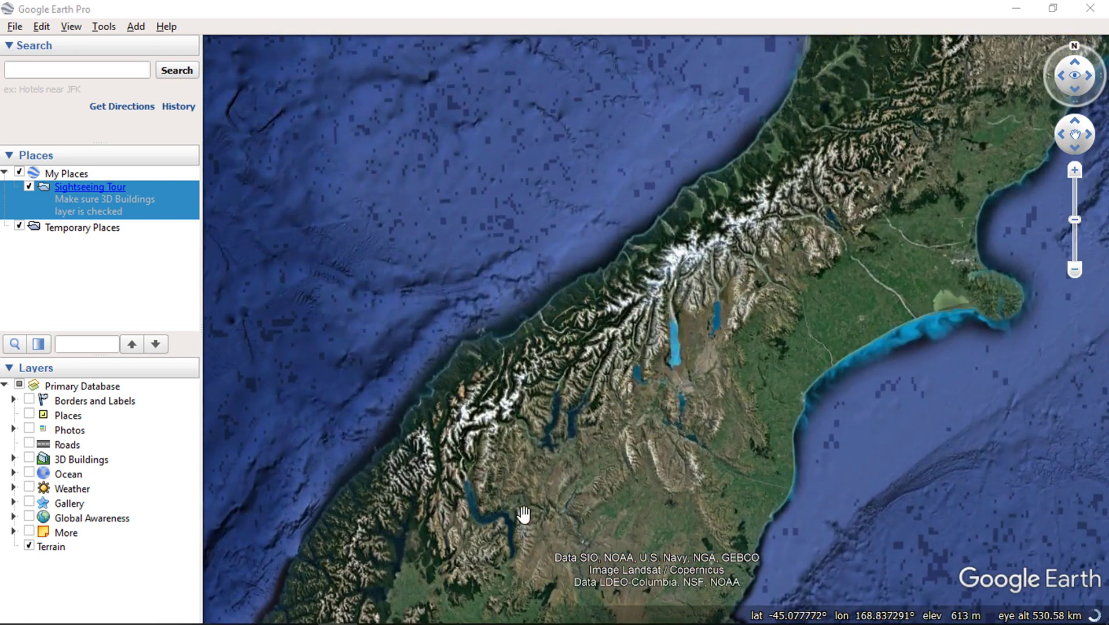
drag(523, 514, 508, 458)
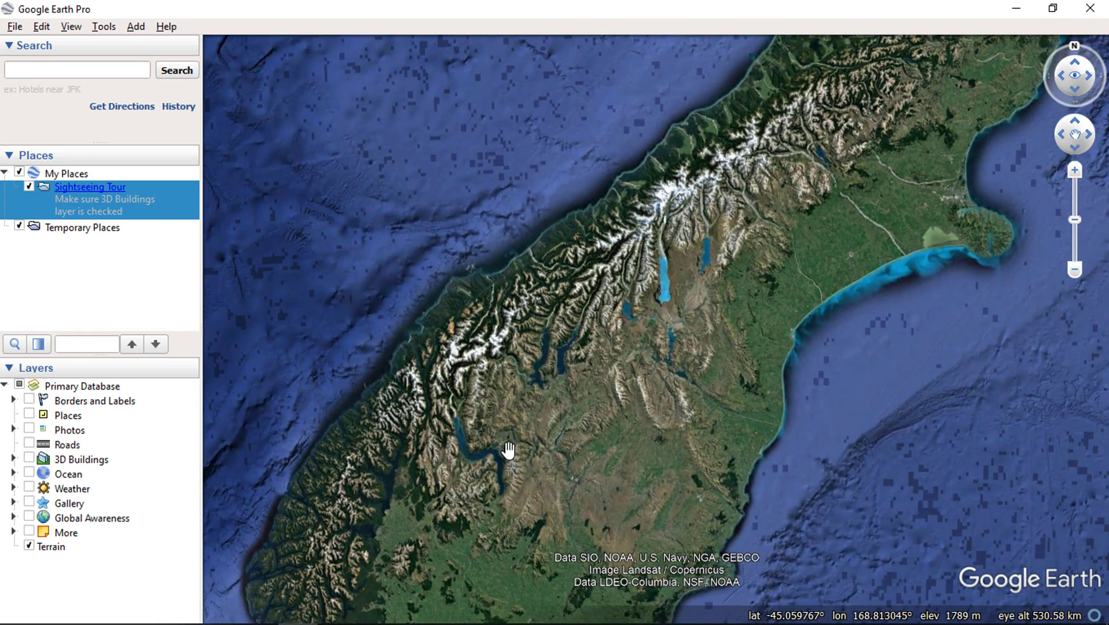
drag(507, 450, 538, 400)
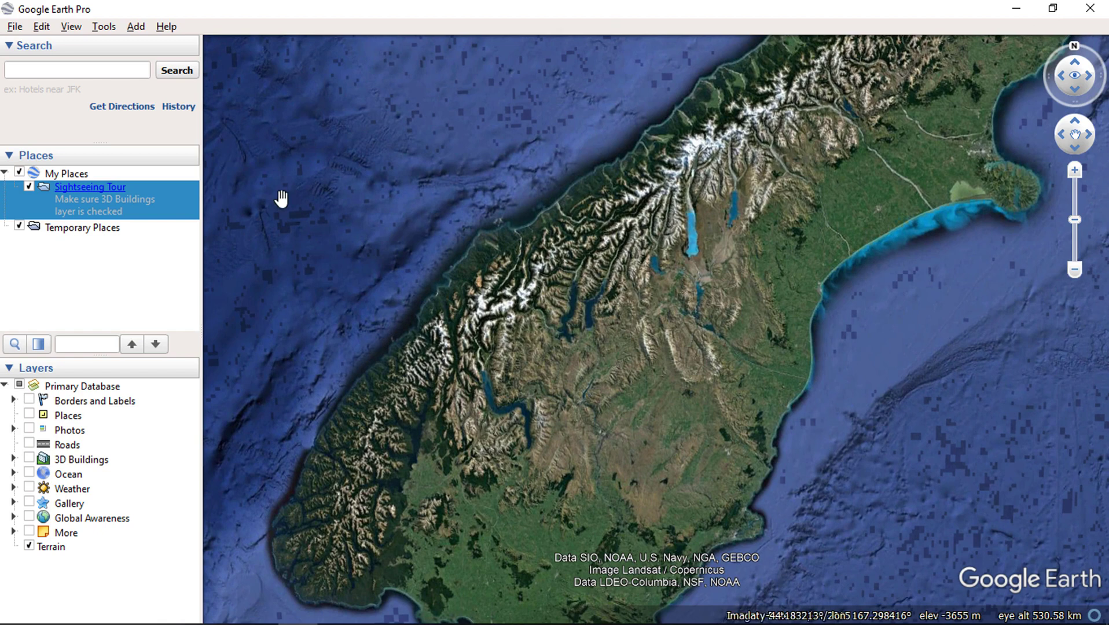
- Add a new path and name it 'Get Altitude Values'
click(144, 27)
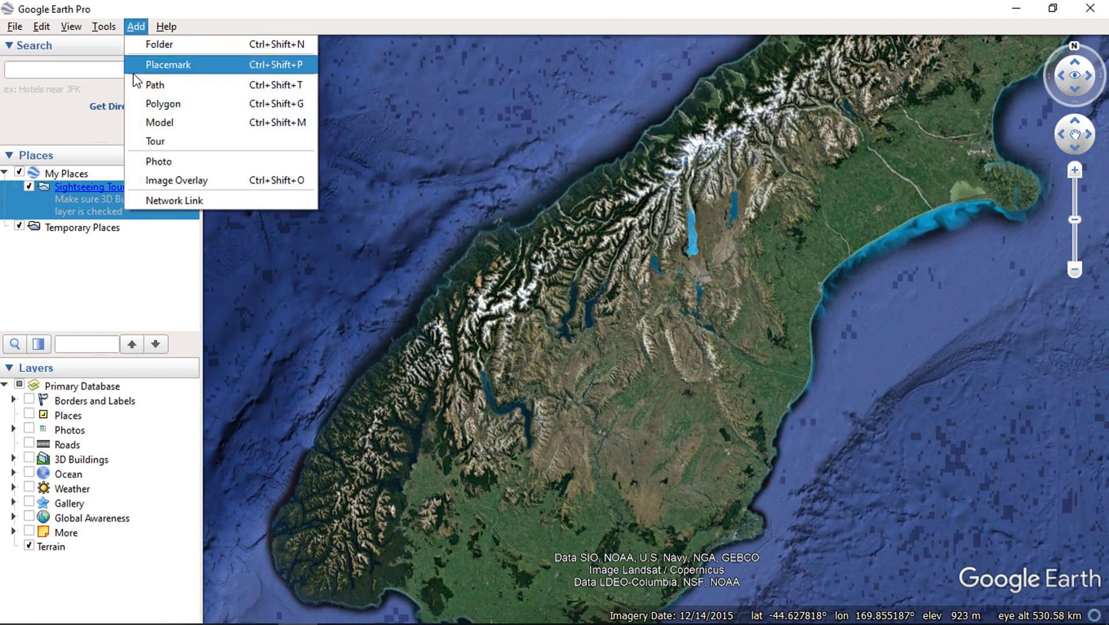
click(139, 87)
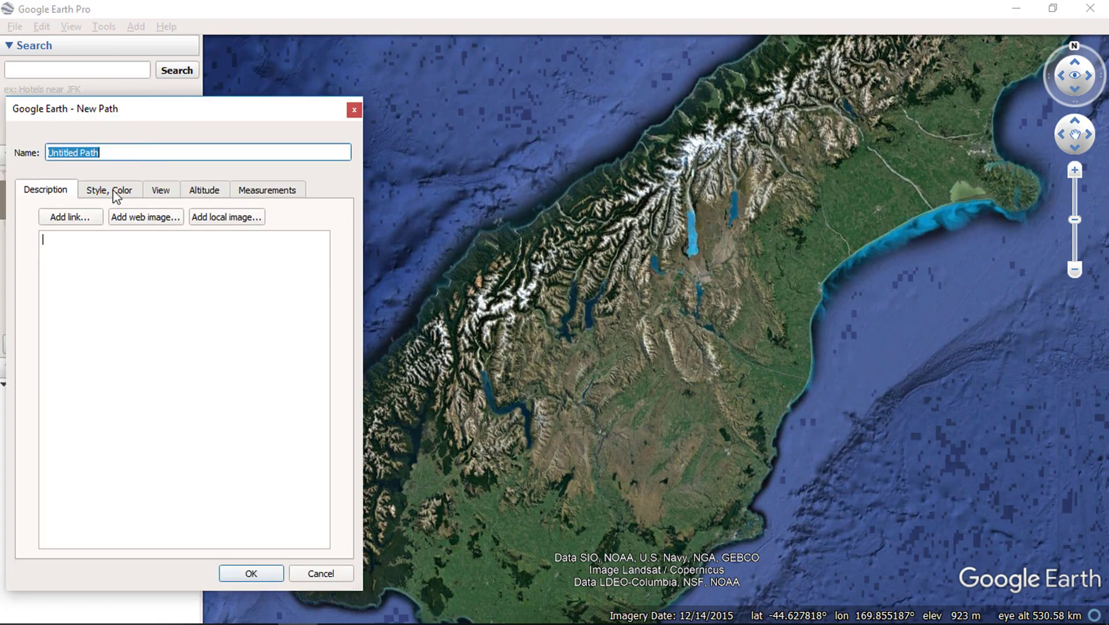
drag(106, 155, 40, 154)
text(Get Altitude)
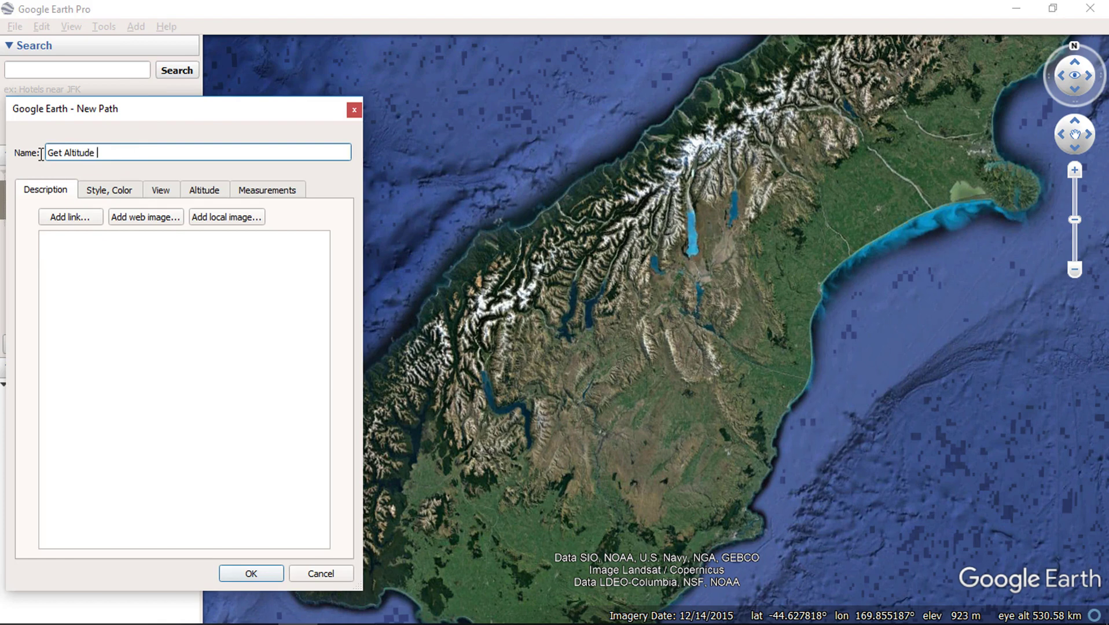
text( Values)
- Set the path's line colour to blue in its Style settings
click(107, 191)
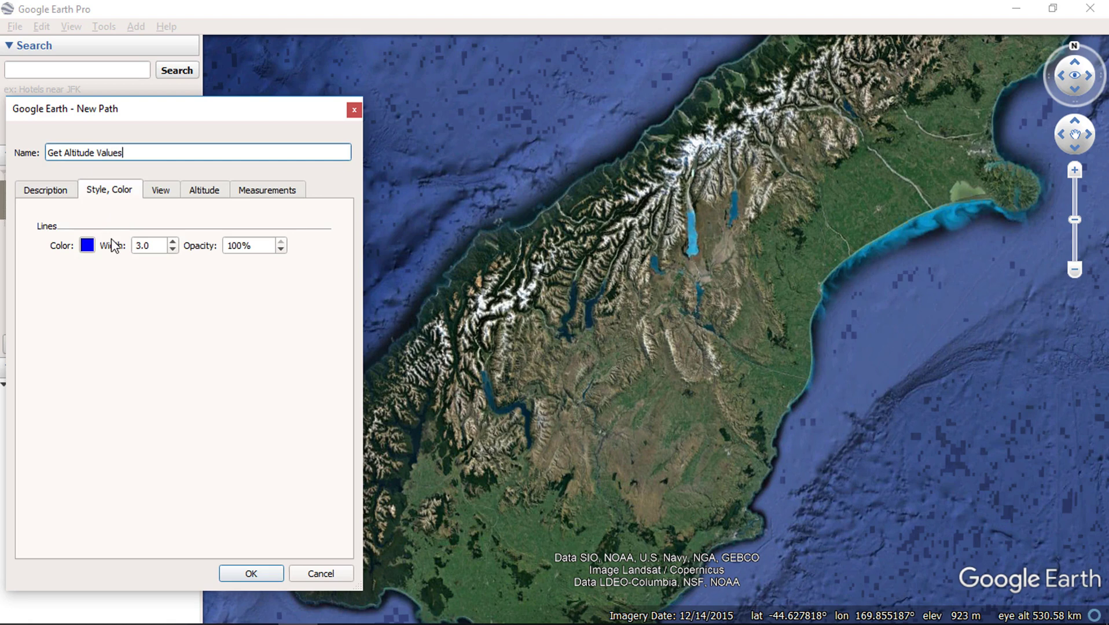
click(87, 245)
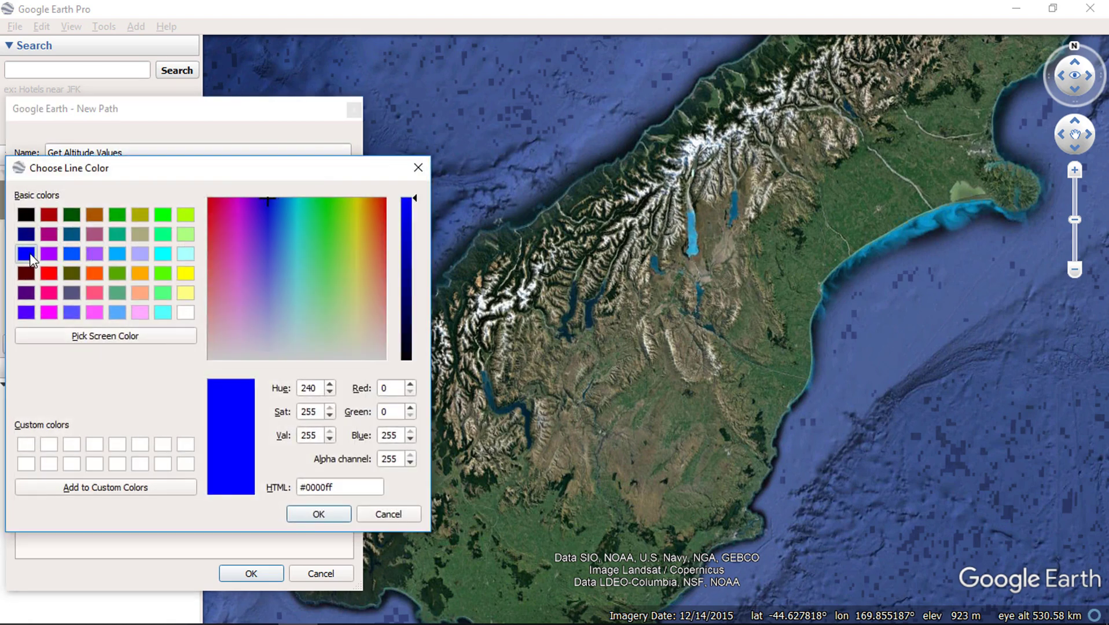
click(315, 512)
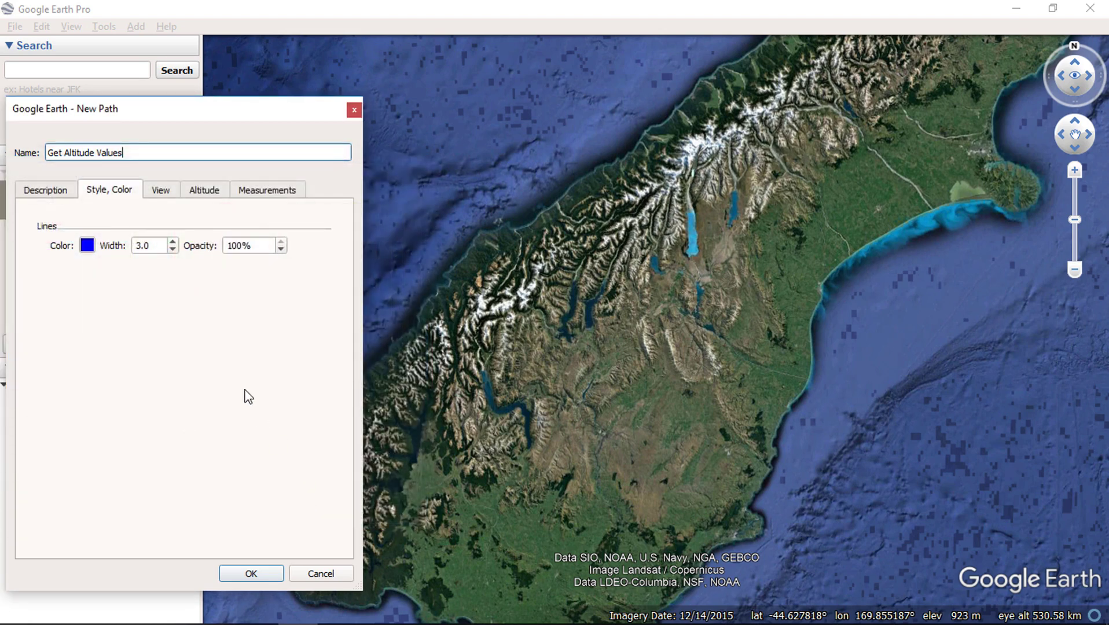
- Start the path in the southwestern Alps, running north to a tip and back south
click(426, 358)
click(430, 334)
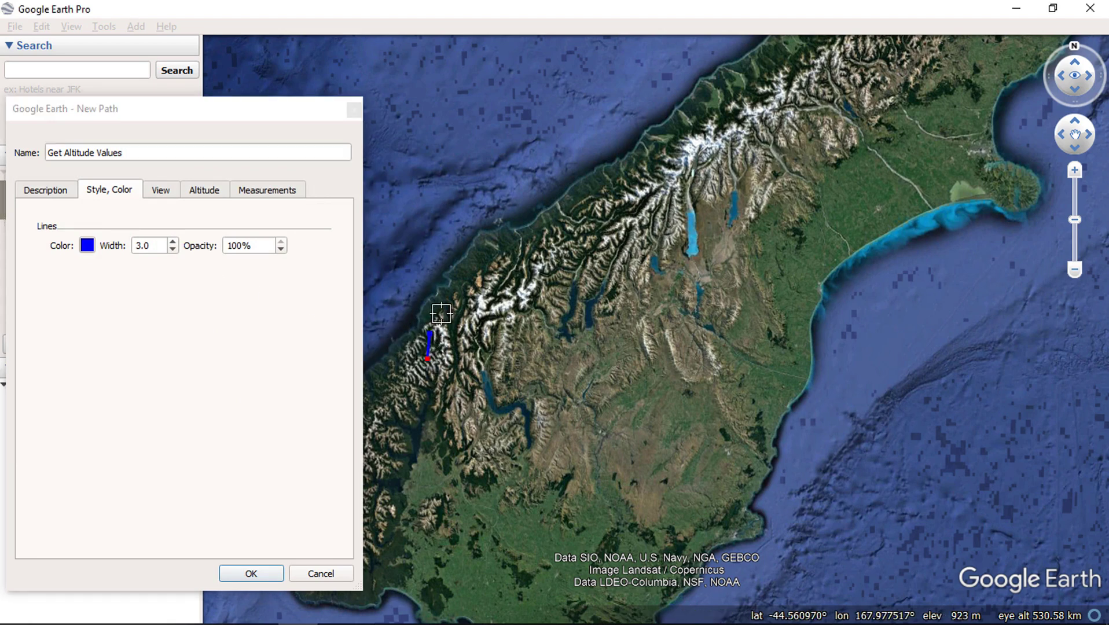
click(443, 308)
click(462, 291)
click(466, 312)
click(456, 338)
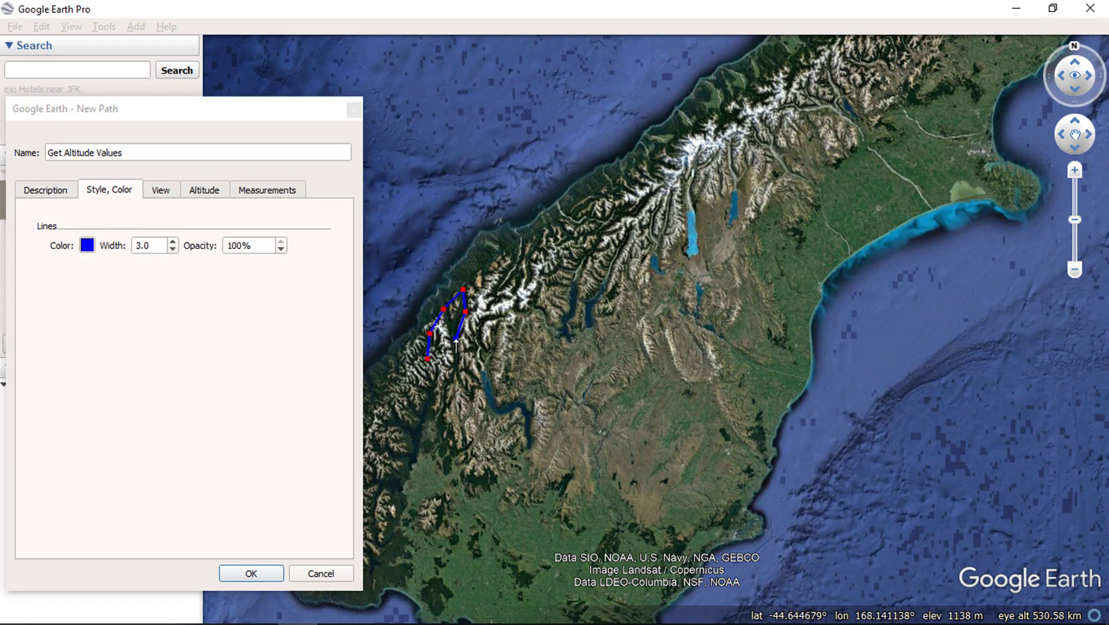
click(452, 366)
click(463, 381)
- Extend the path northeast along the ranges, adding a small loop
click(475, 361)
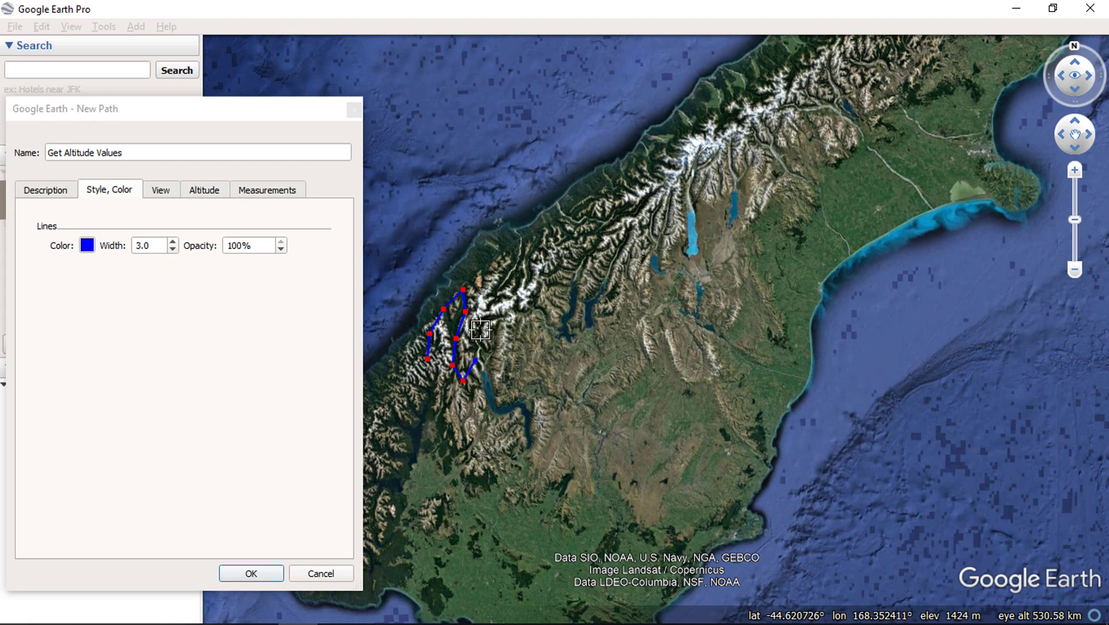
click(481, 329)
click(491, 310)
click(508, 303)
click(517, 286)
click(519, 263)
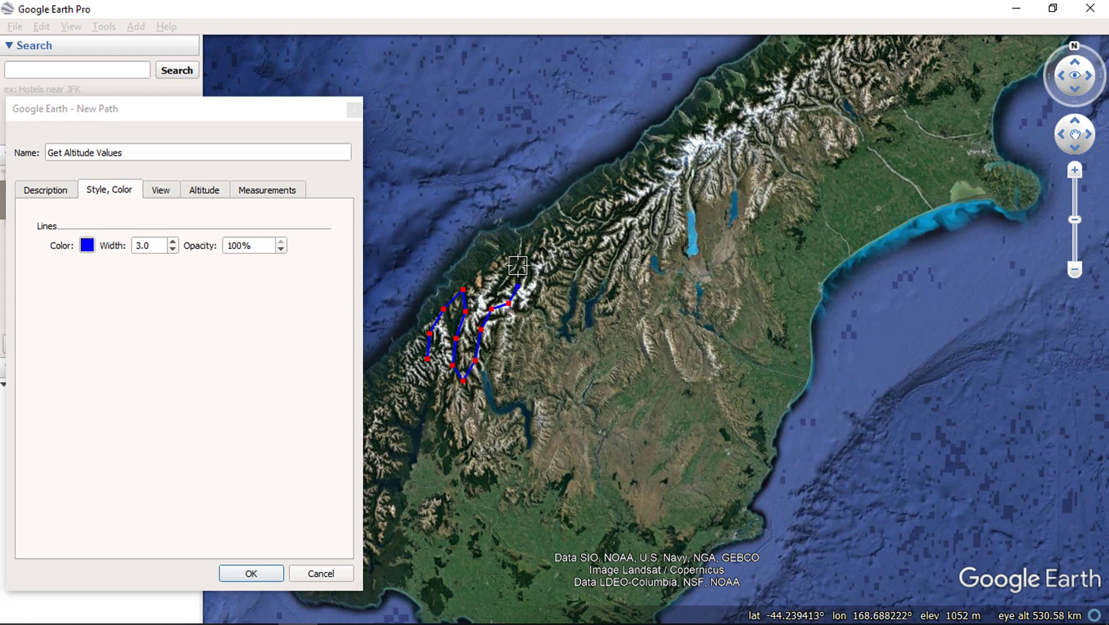
click(533, 248)
click(549, 243)
click(566, 255)
click(552, 274)
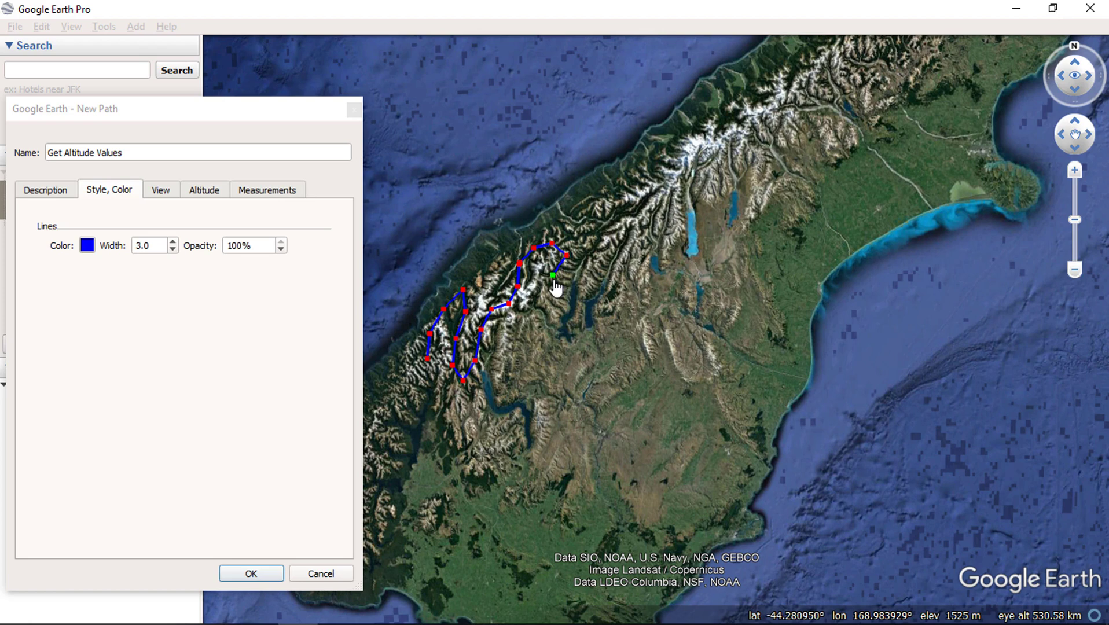
click(564, 280)
click(577, 260)
- Continue the path northeast with a zigzag, up to the snowy peaks and down beside the lake
click(581, 238)
click(599, 210)
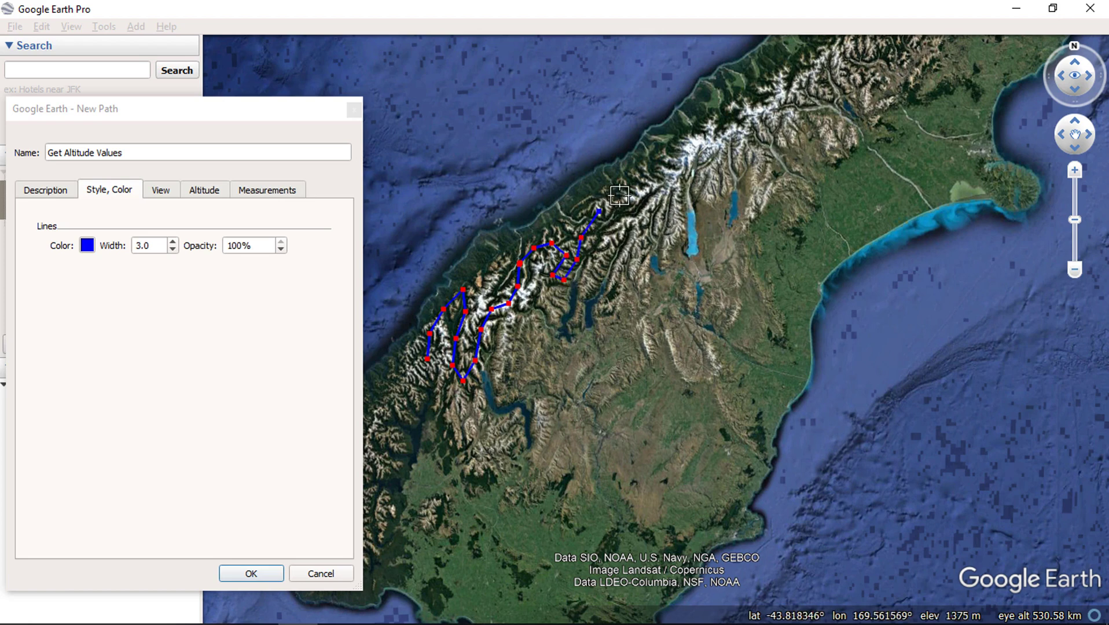
click(620, 195)
click(640, 196)
click(635, 215)
click(614, 232)
click(630, 236)
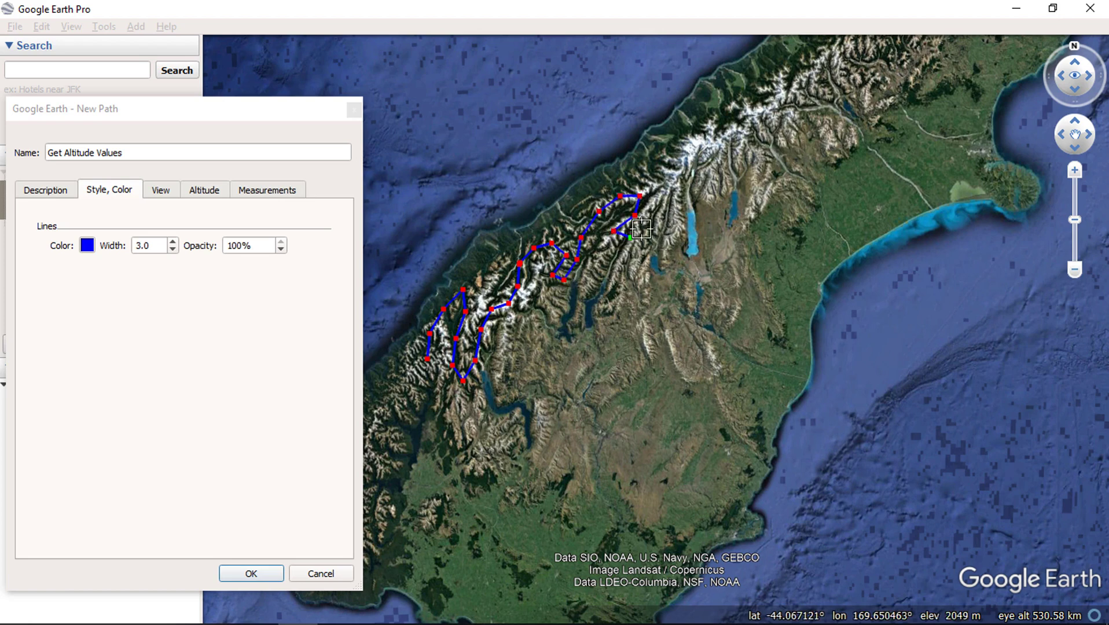
click(646, 223)
click(660, 203)
click(661, 179)
click(674, 162)
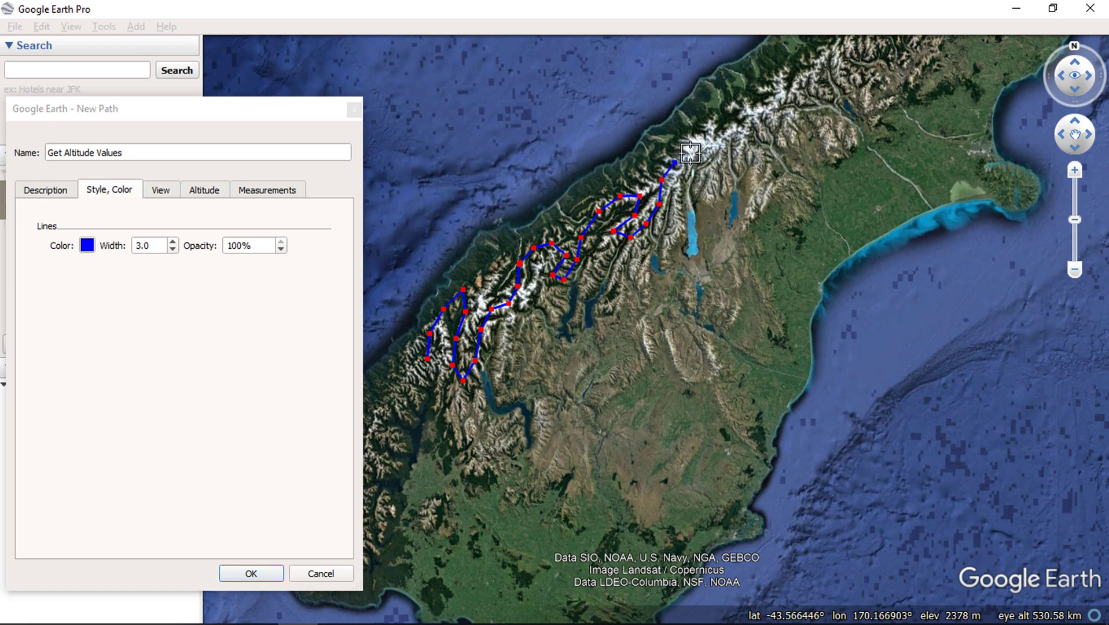
click(691, 153)
click(697, 165)
click(686, 181)
click(675, 195)
click(673, 210)
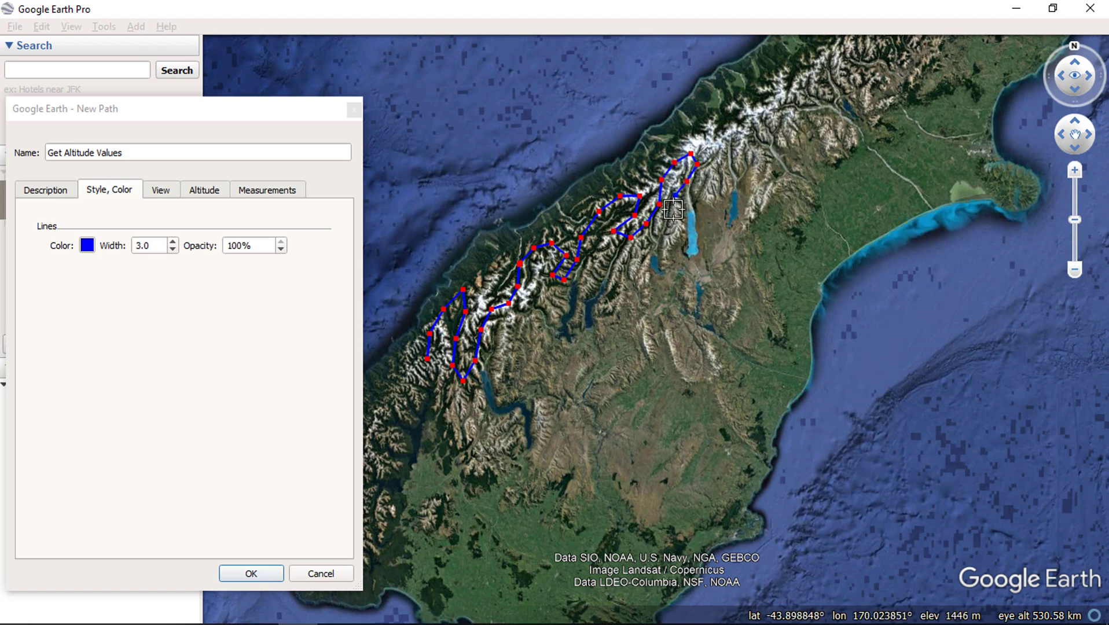
click(673, 223)
click(673, 240)
click(677, 262)
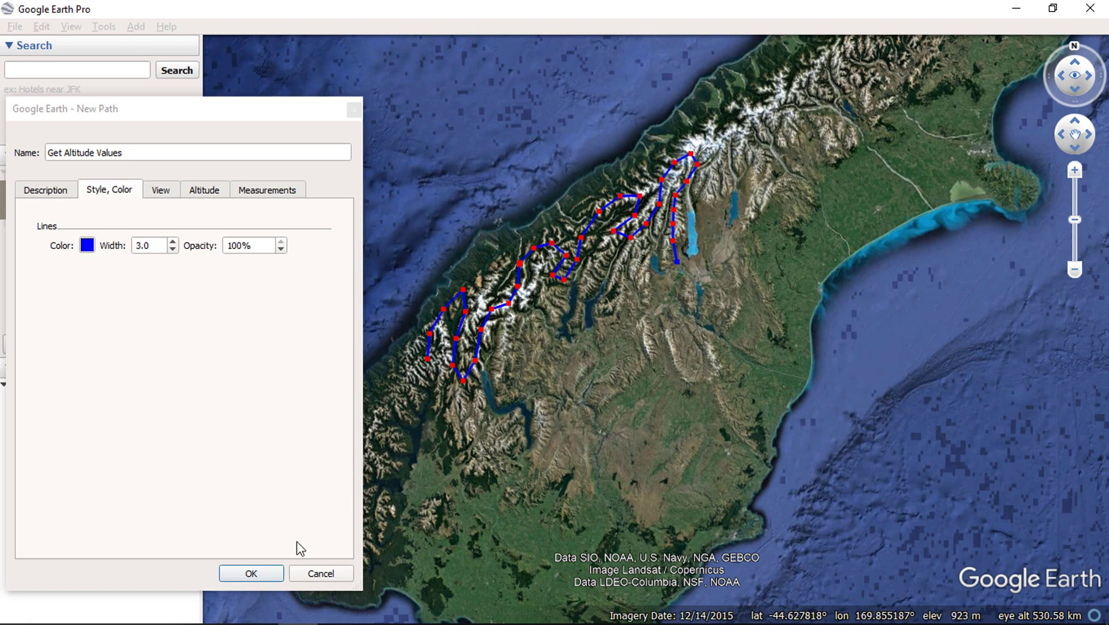
- Finish the path and save it as Get Altitude Values.kml, KML type, in Downloads
click(250, 574)
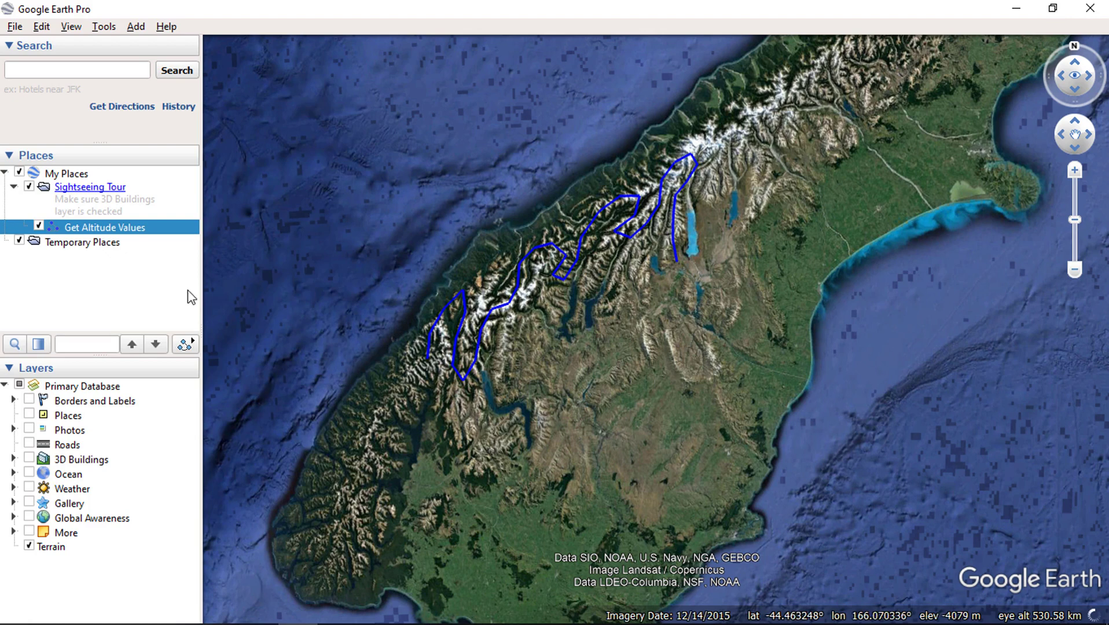
right_click(143, 231)
click(197, 337)
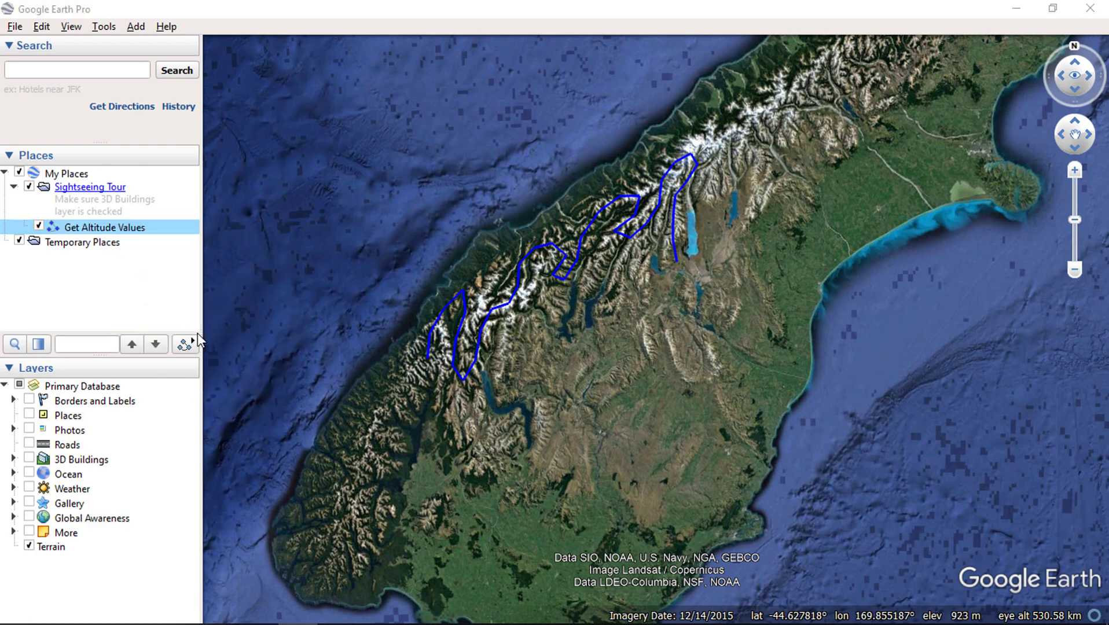
click(178, 349)
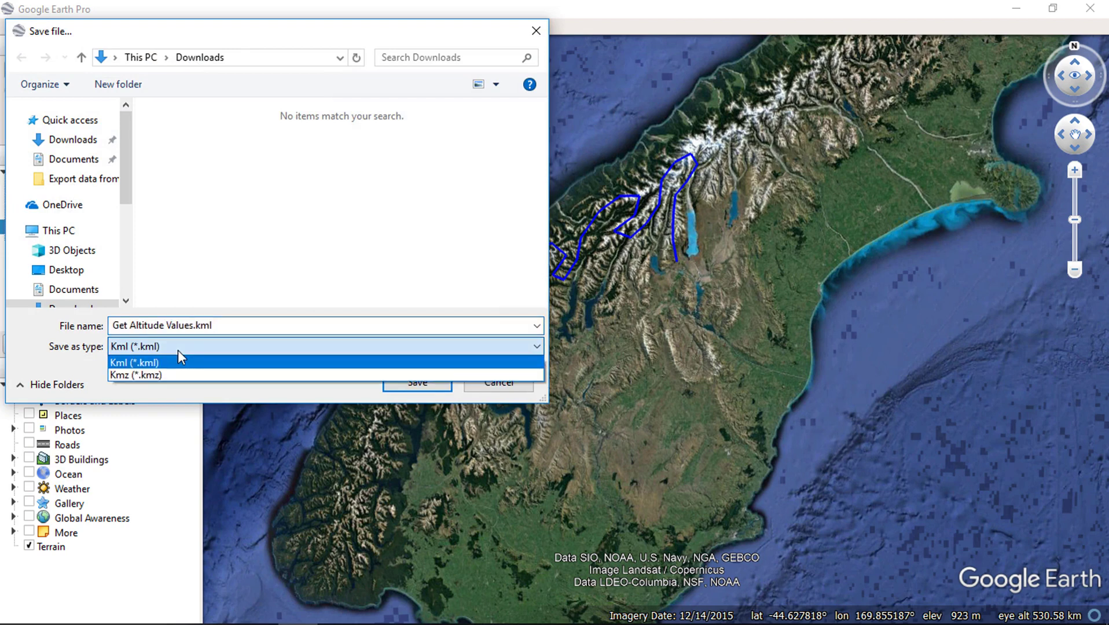
click(169, 363)
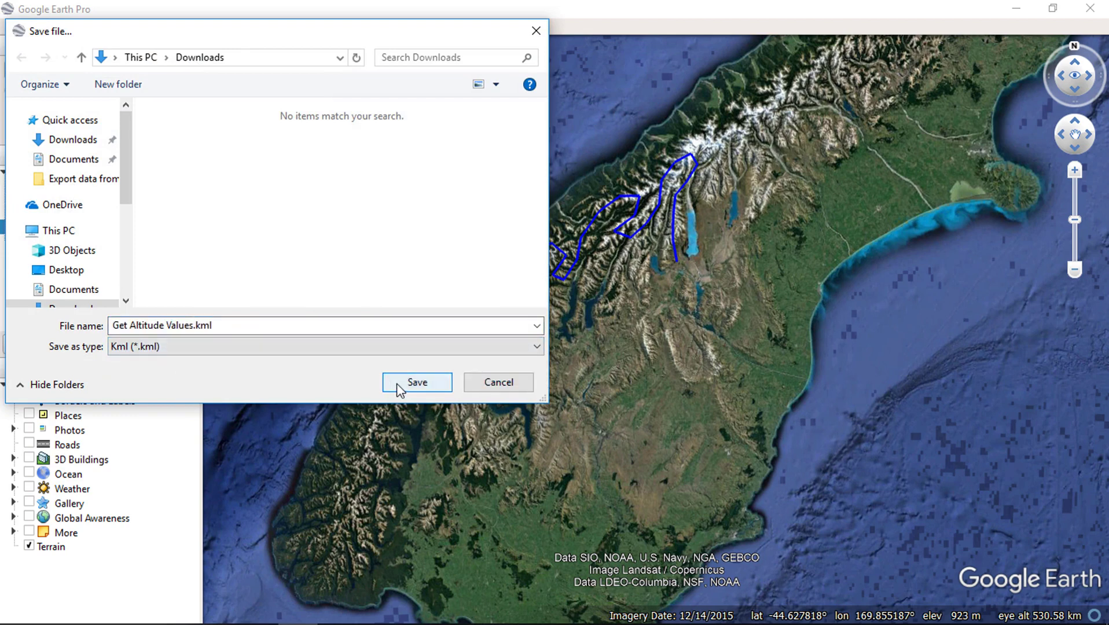
click(416, 382)
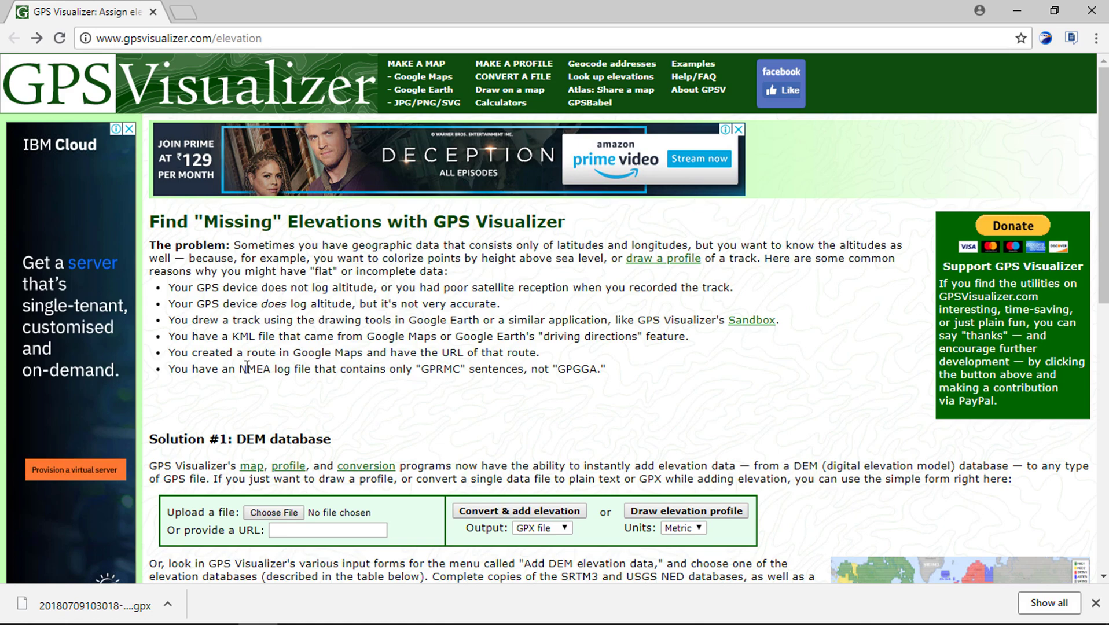
- Attach Get Altitude Values.kml to GPS Visualizer's elevation form and set output to Plain text
scroll(247, 367, down, 3)
drag(236, 276, 329, 274)
click(372, 280)
scroll(410, 308, down, 1)
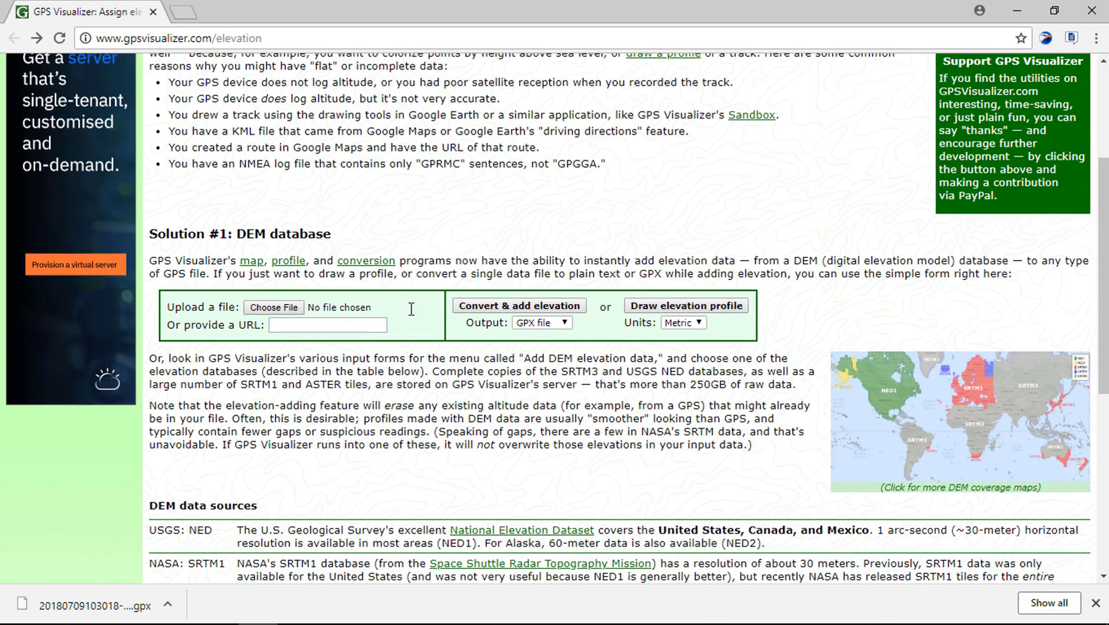
click(284, 270)
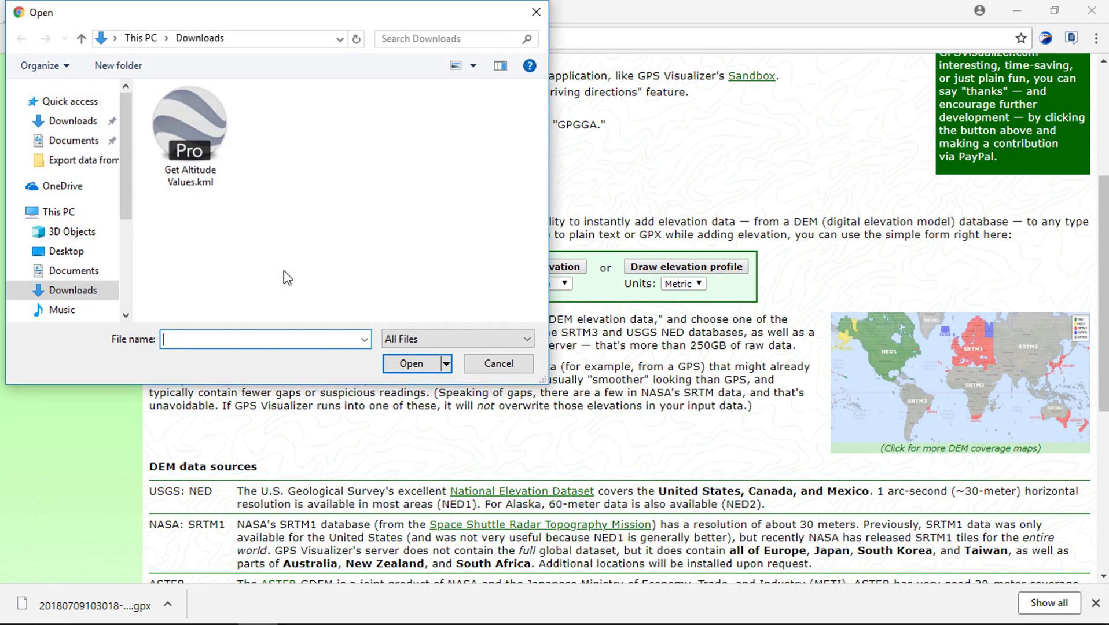
click(201, 129)
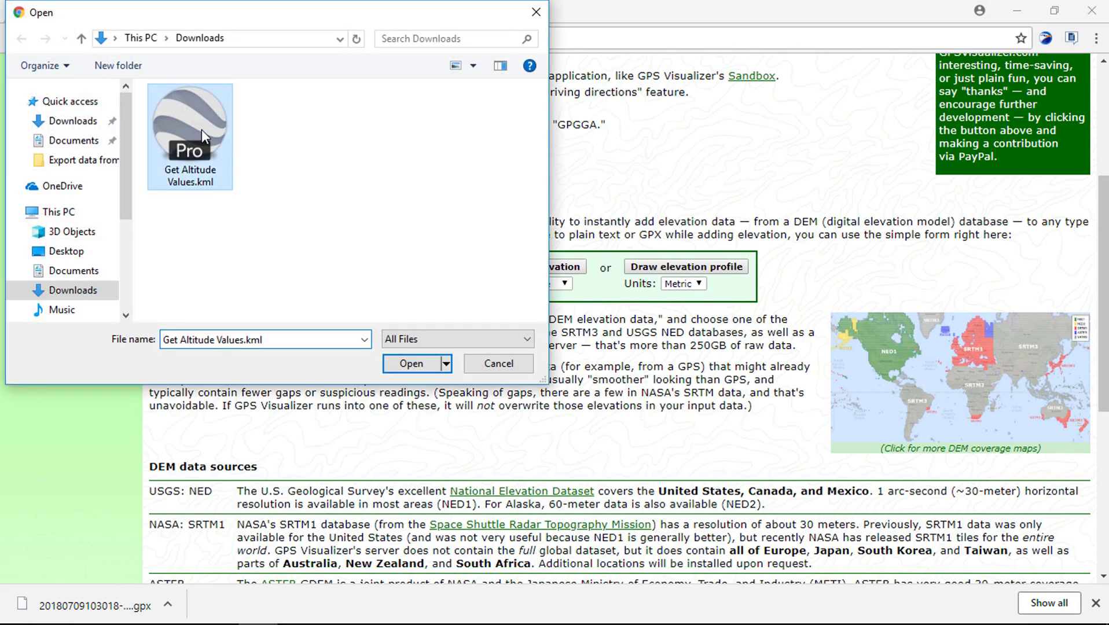
click(412, 364)
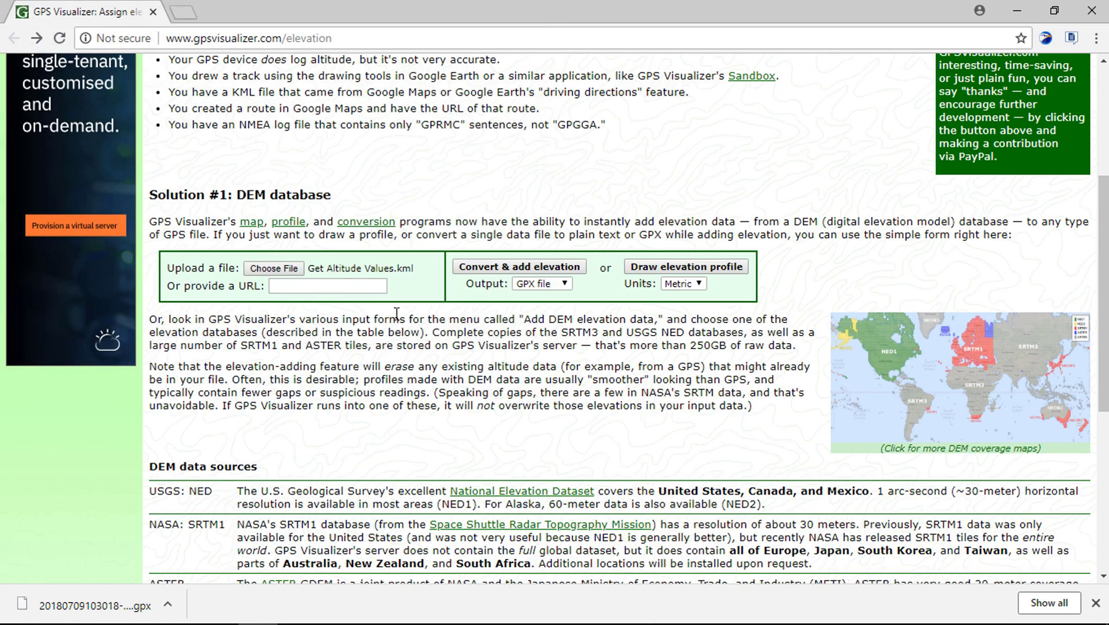
click(564, 285)
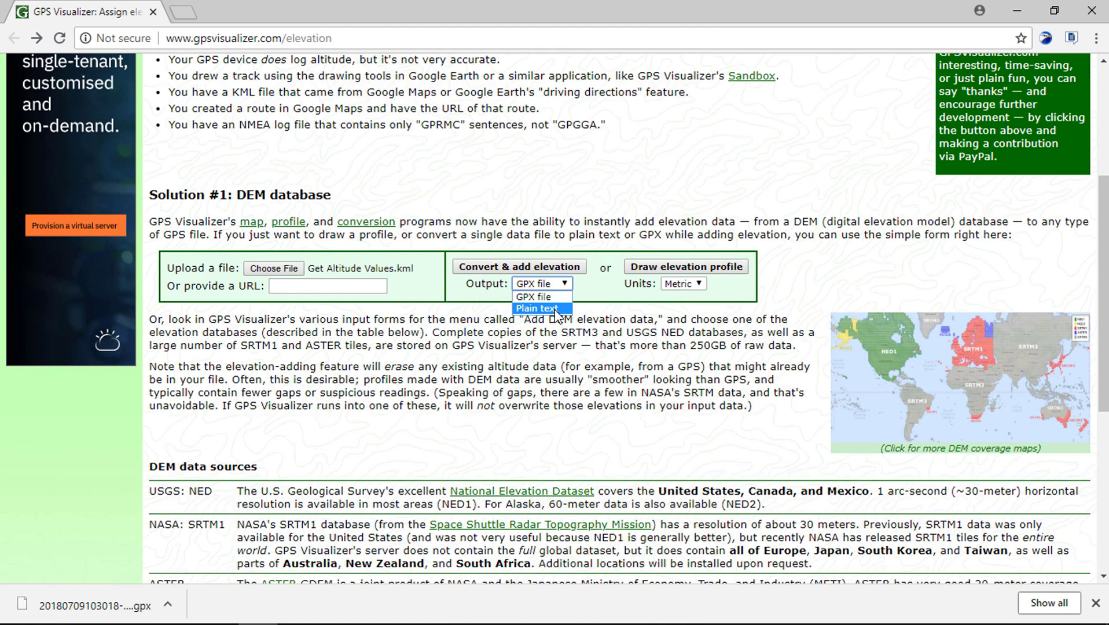
click(555, 309)
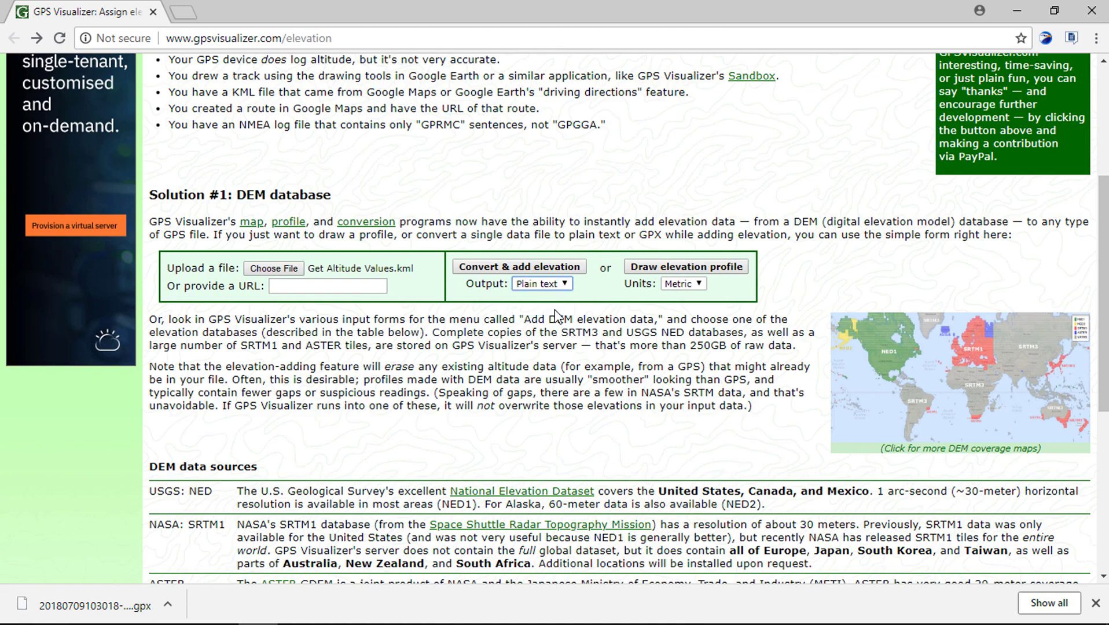
- Run Convert & add elevation and review the plain-text results
click(528, 269)
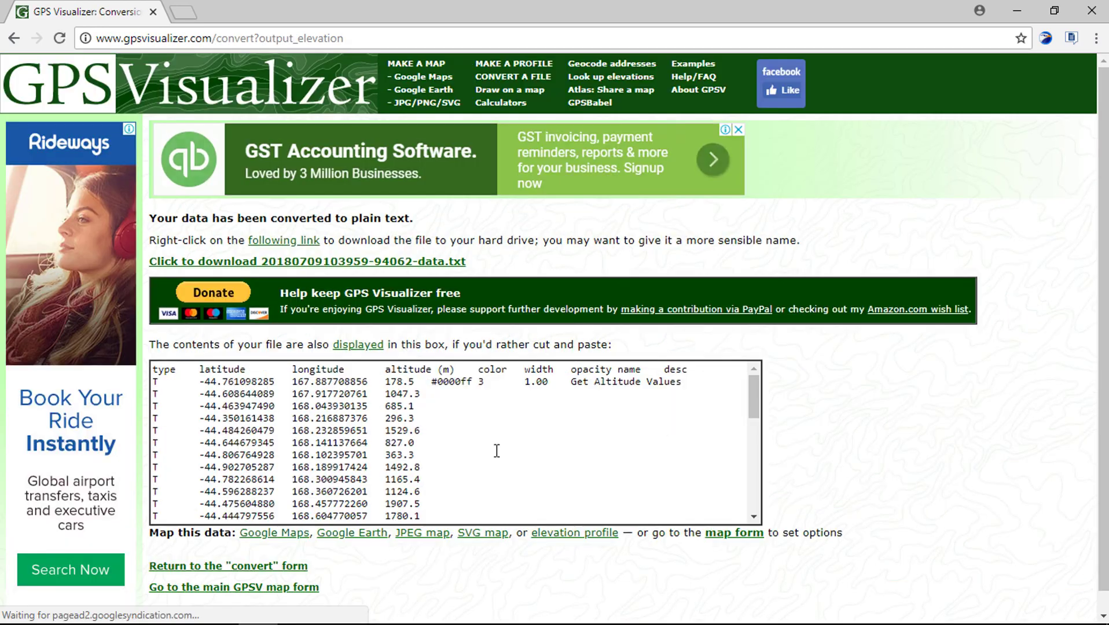
scroll(504, 452, down, 2)
scroll(505, 452, up, 2)
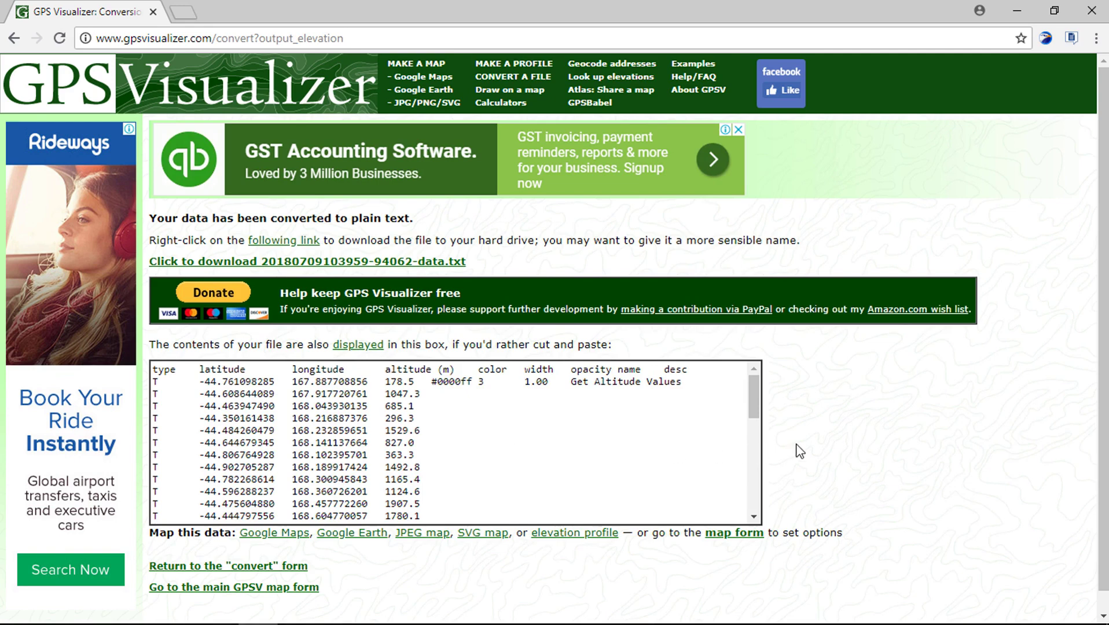
scroll(799, 451, down, 1)
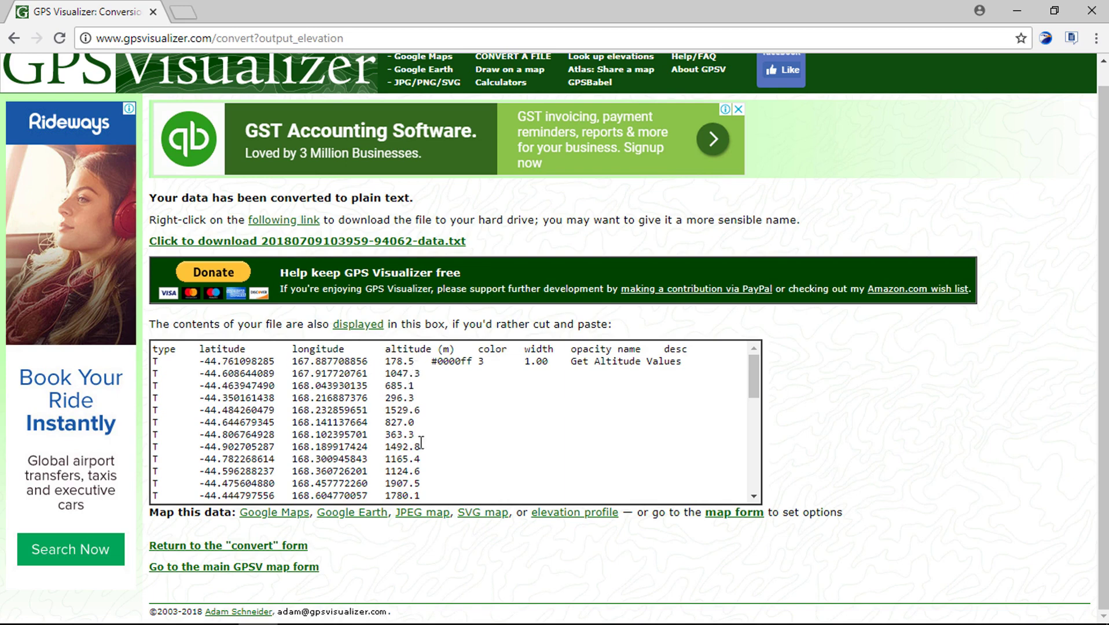
scroll(421, 443, down, 7)
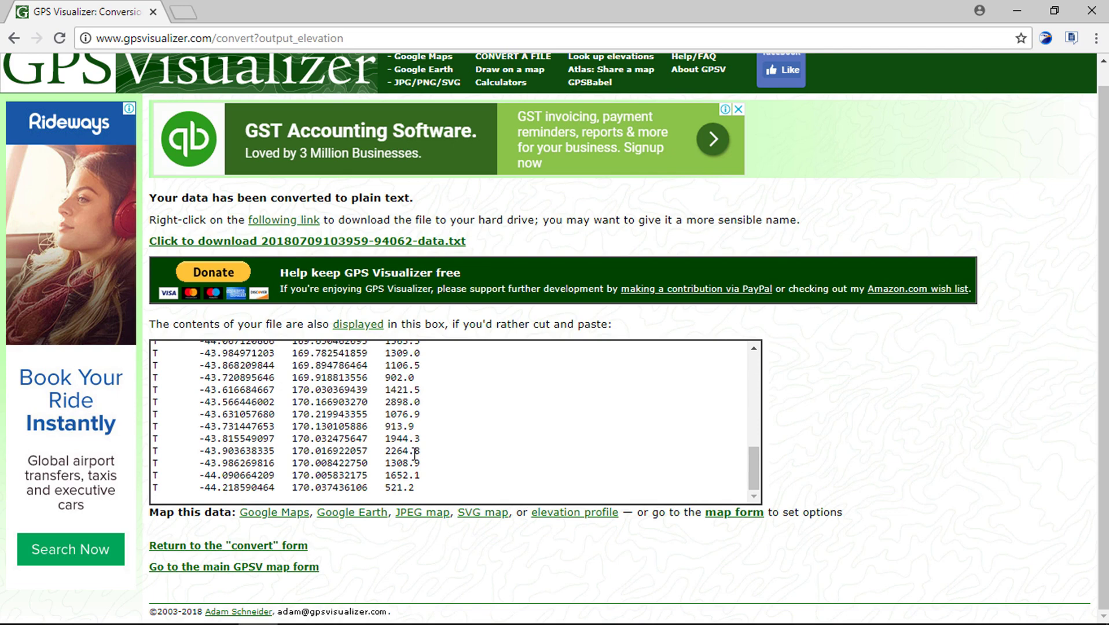
drag(752, 472, 751, 379)
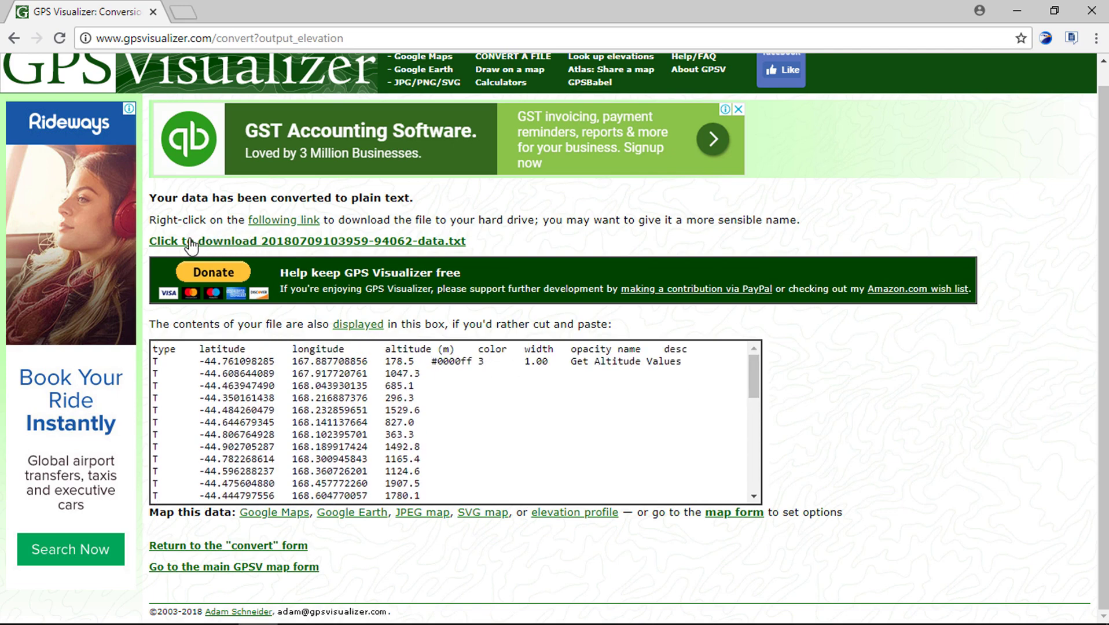
click(423, 250)
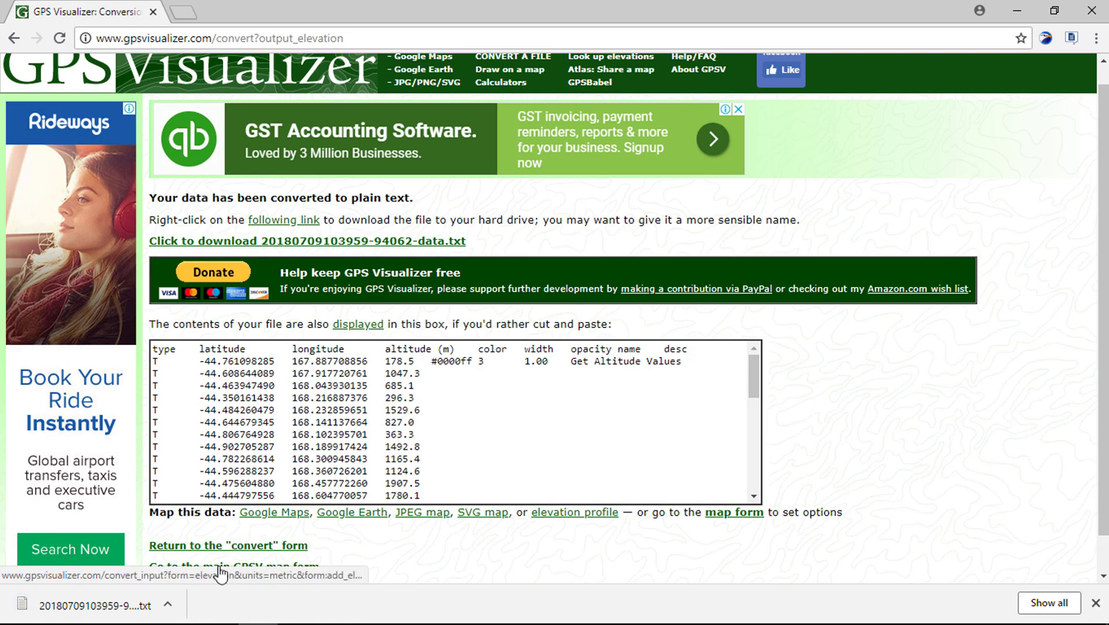
click(168, 606)
click(206, 554)
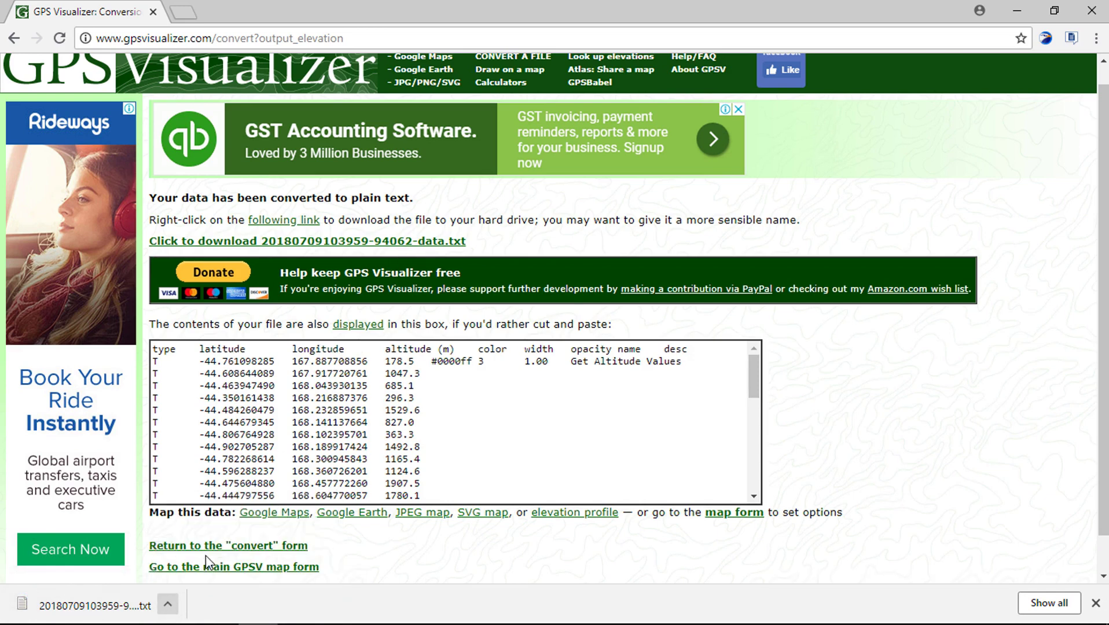
click(260, 264)
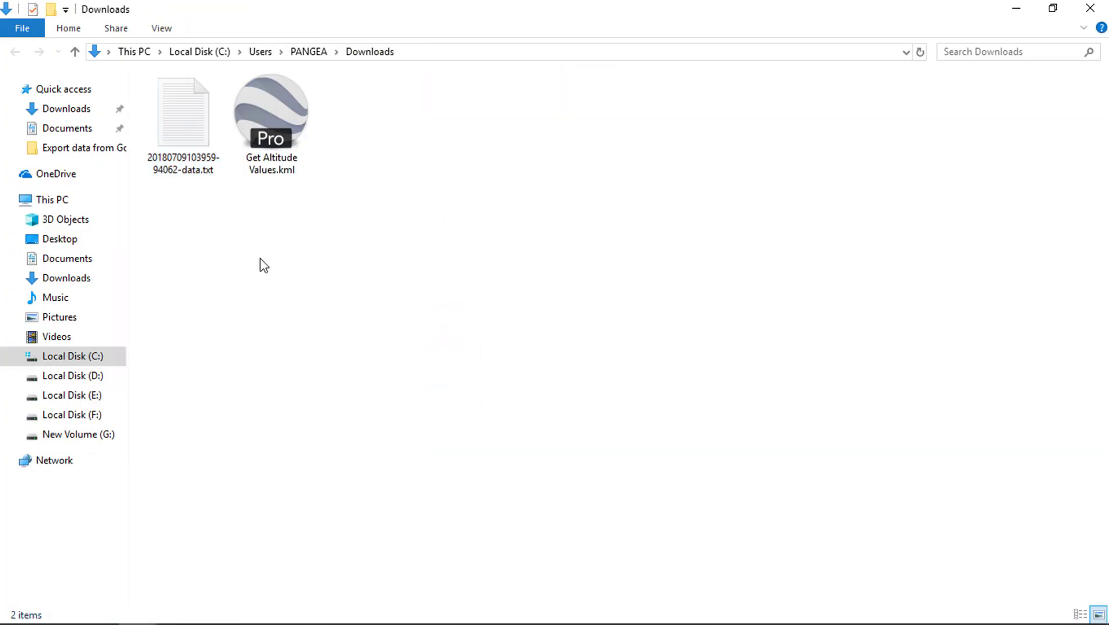
double_click(195, 173)
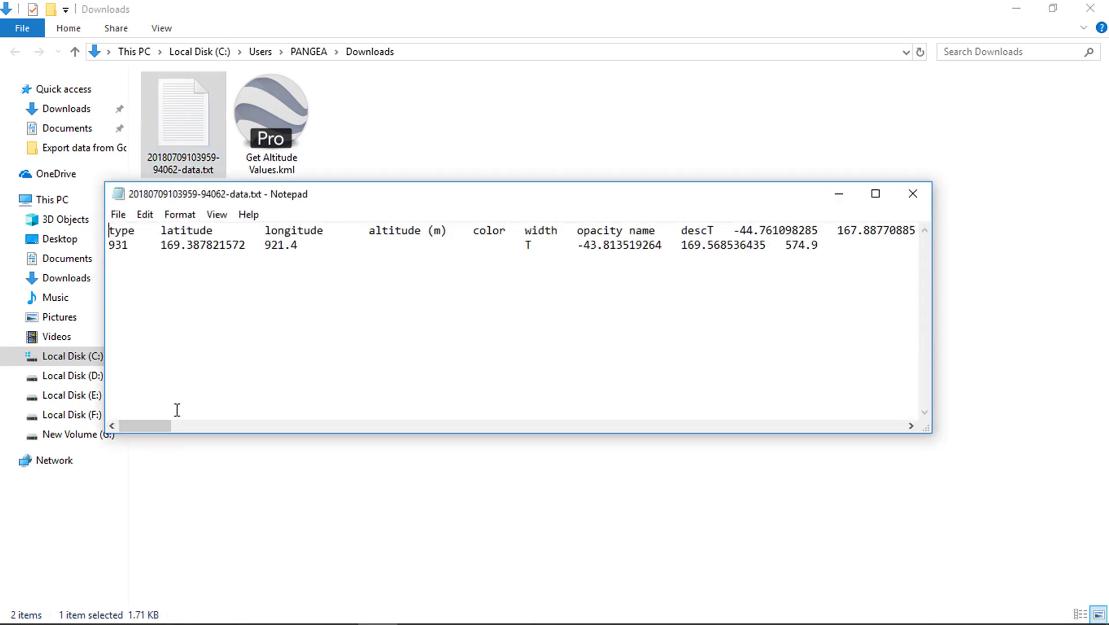
mouse_move(160, 425)
mouse_down()
mouse_move(231, 431)
mouse_move(151, 437)
mouse_up()
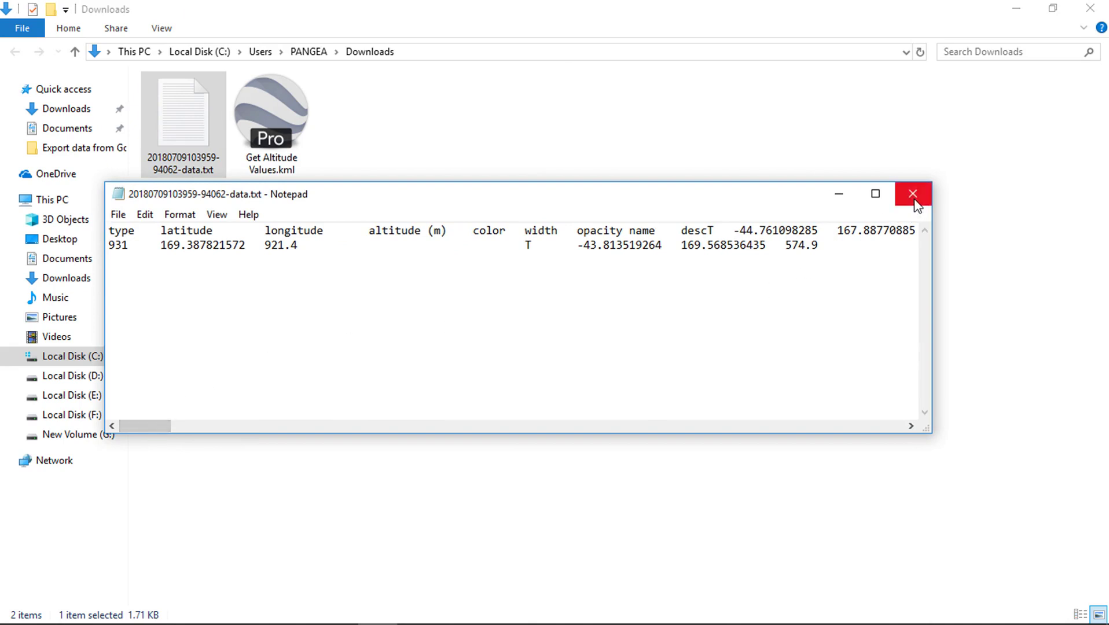
click(713, 307)
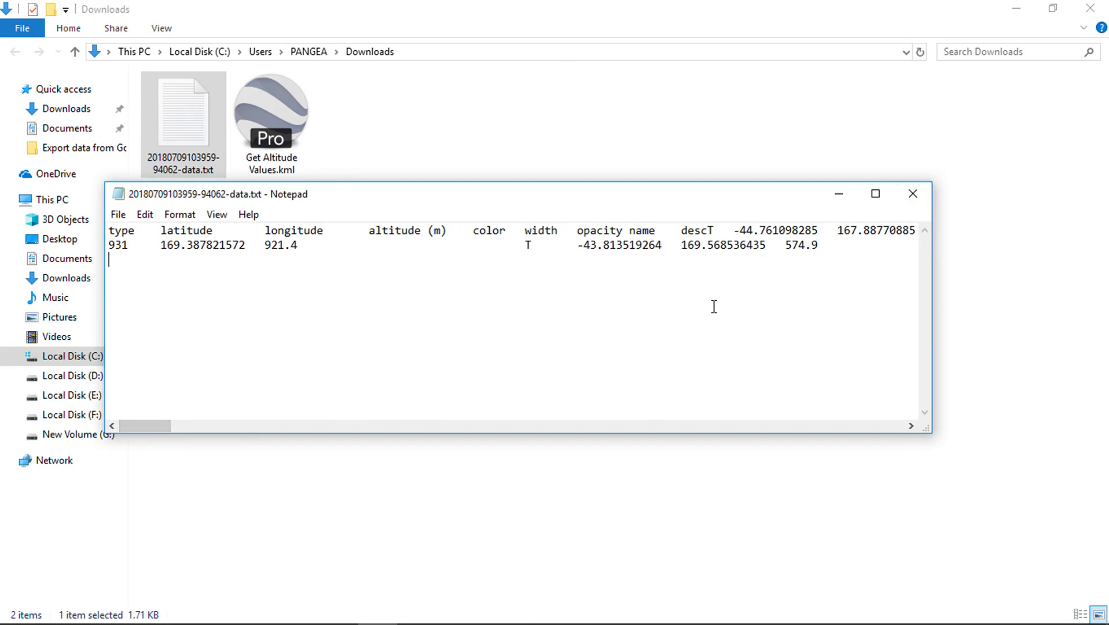
key(ctrl+a)
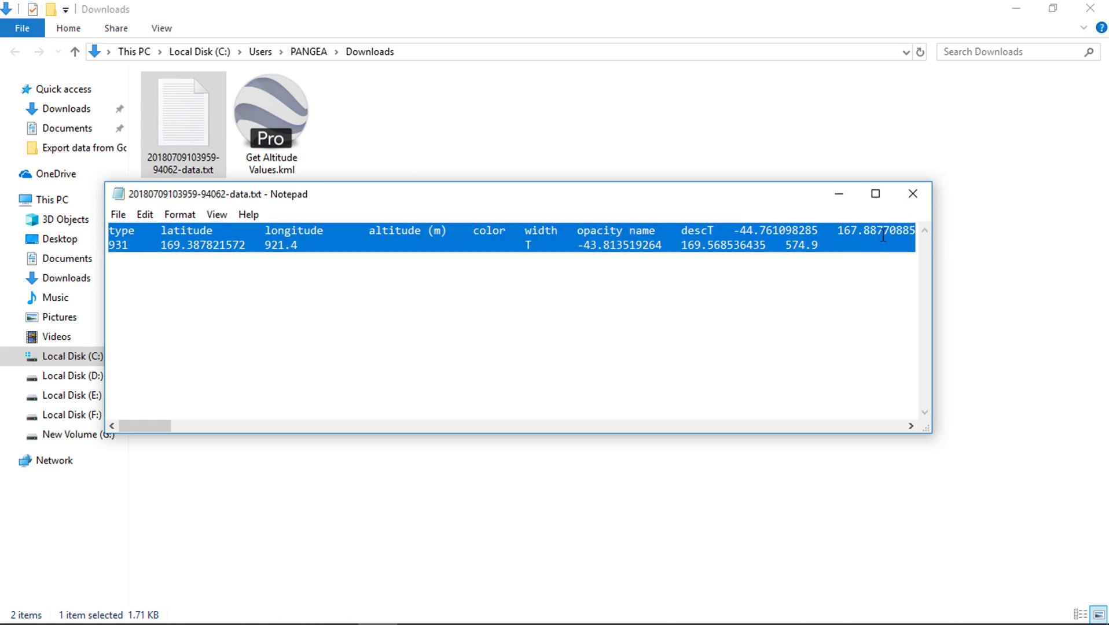
click(913, 193)
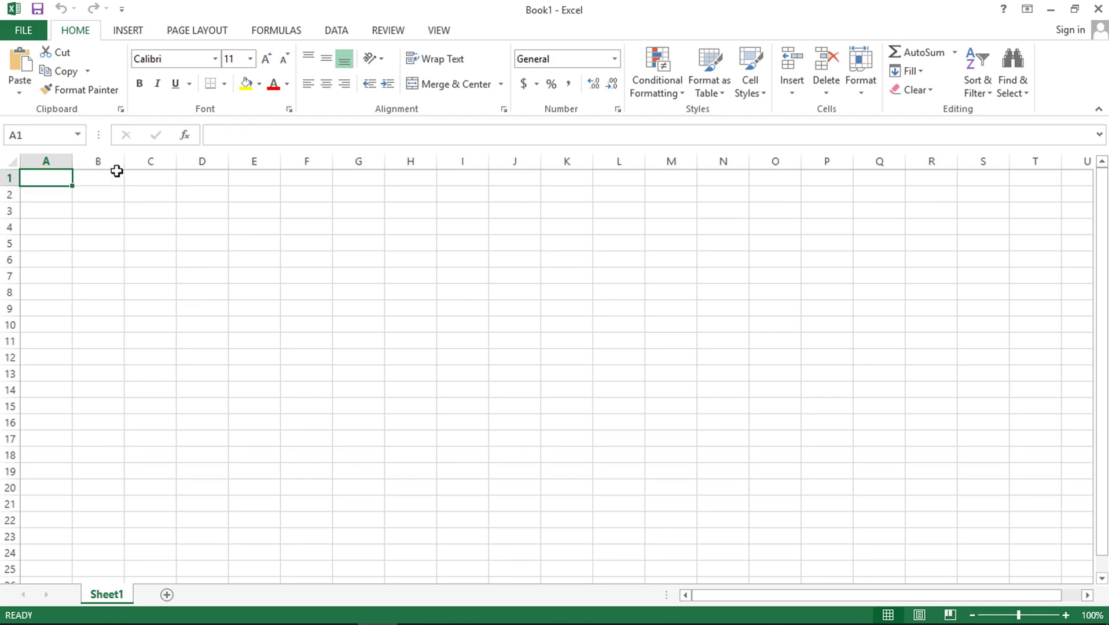
click(35, 29)
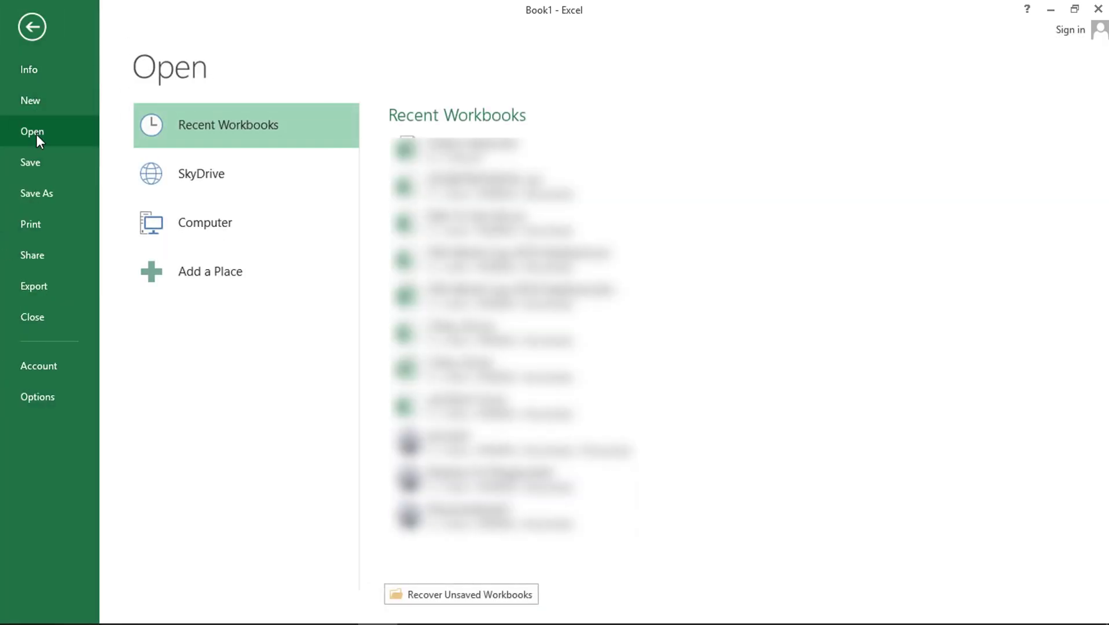
click(224, 233)
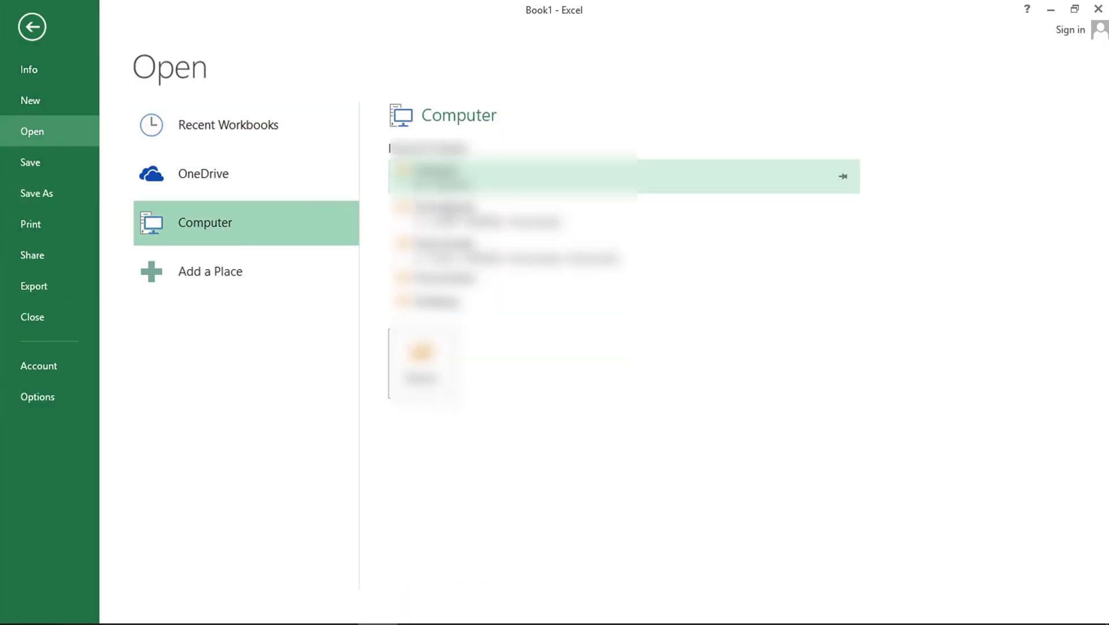
click(445, 213)
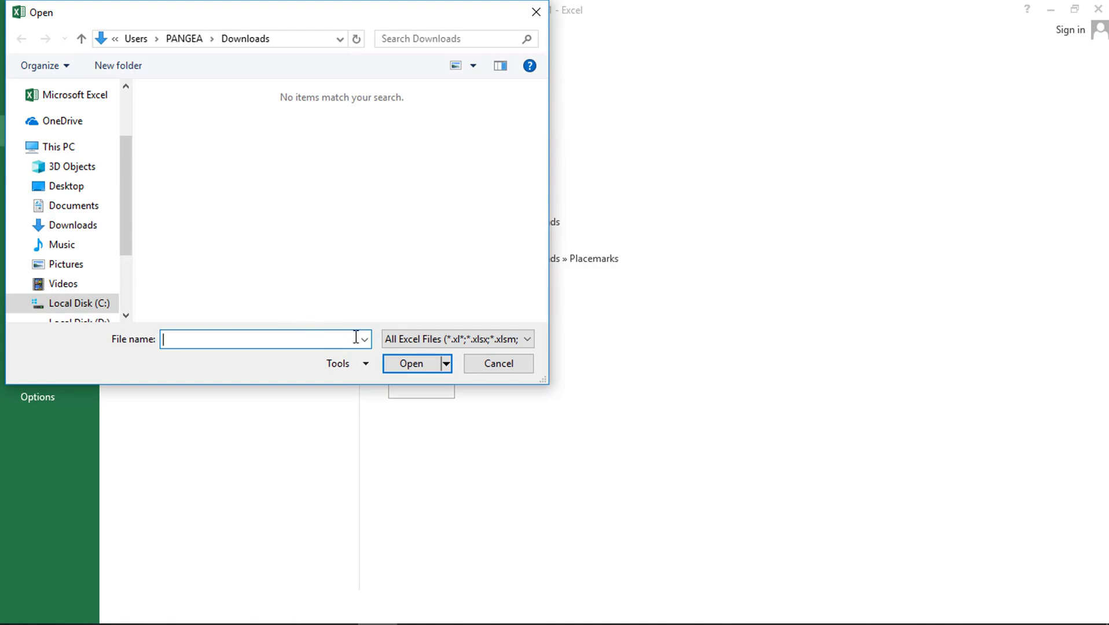
click(416, 339)
click(443, 354)
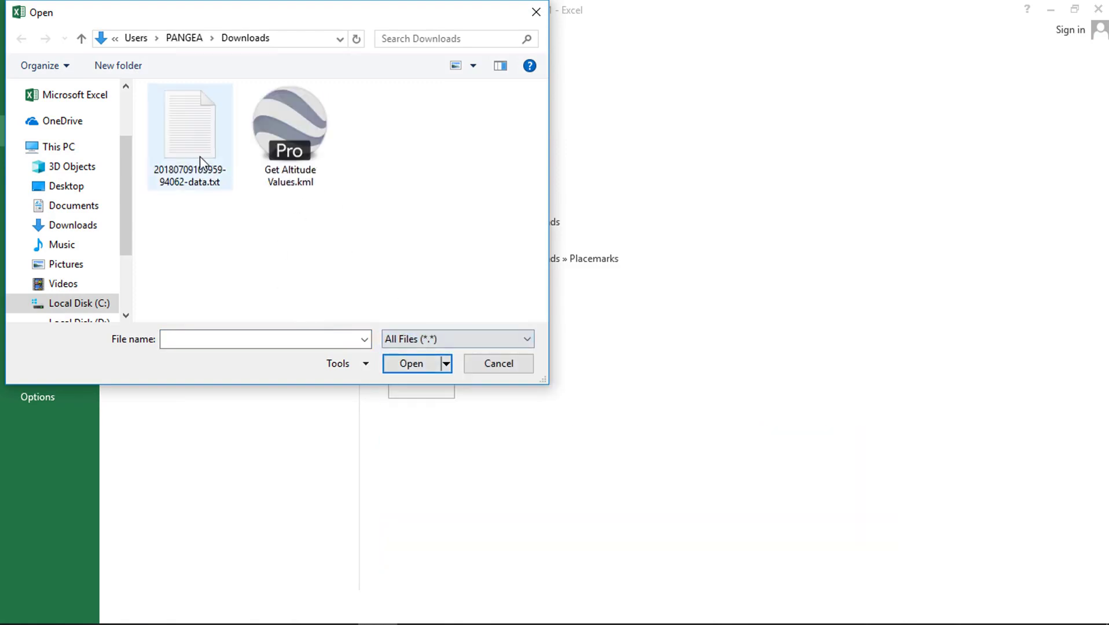
click(191, 133)
click(412, 364)
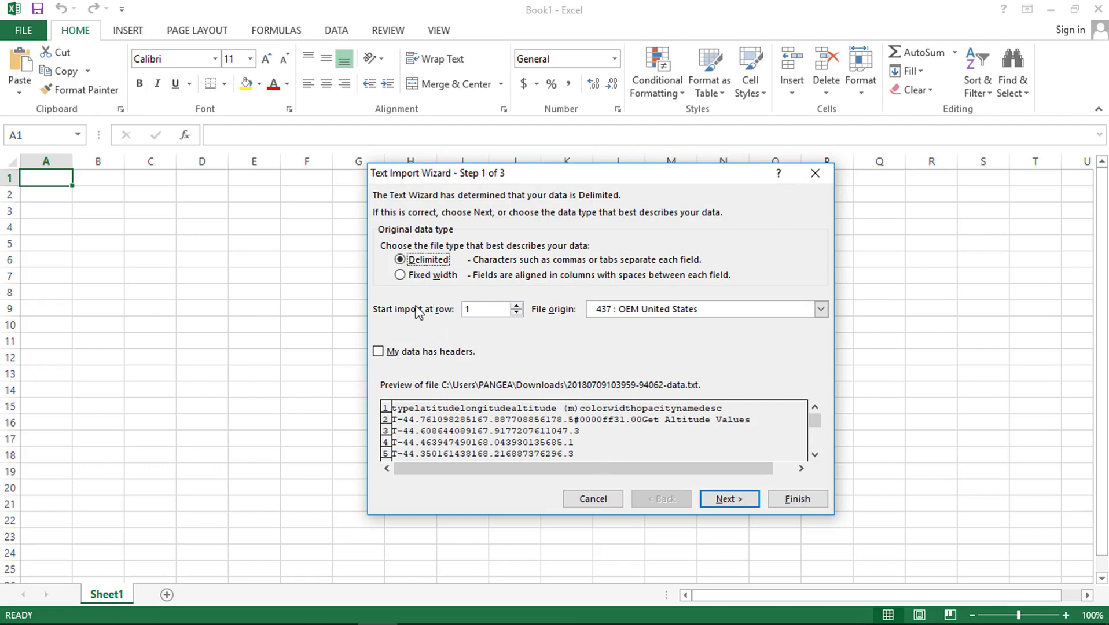
- Import it as Delimited data, skipping the first type column, and finish the wizard
click(399, 275)
click(724, 499)
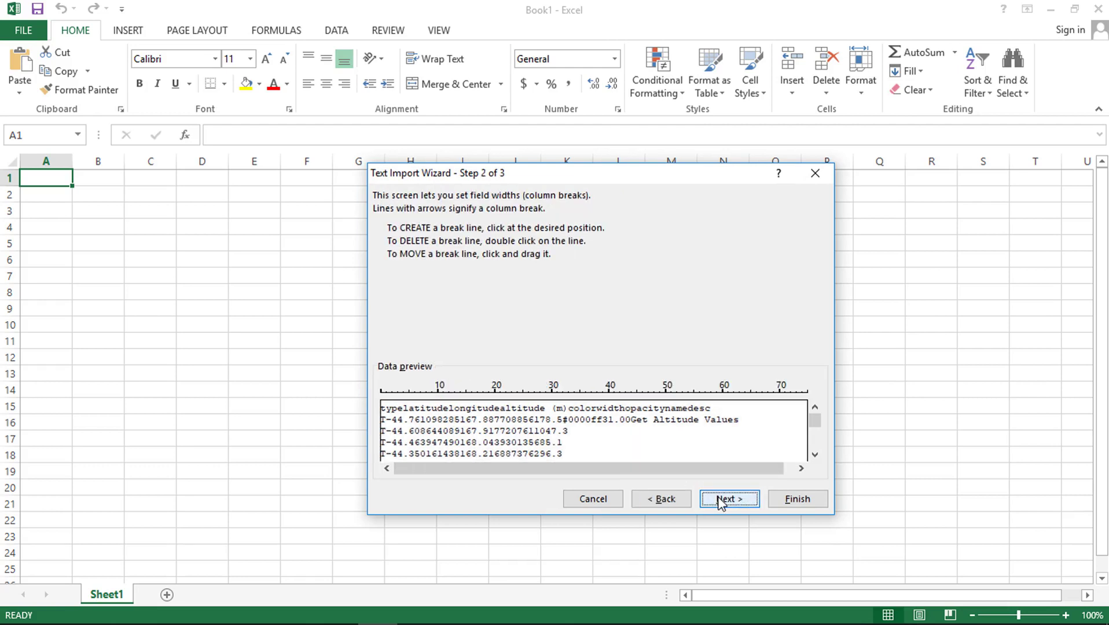
click(660, 498)
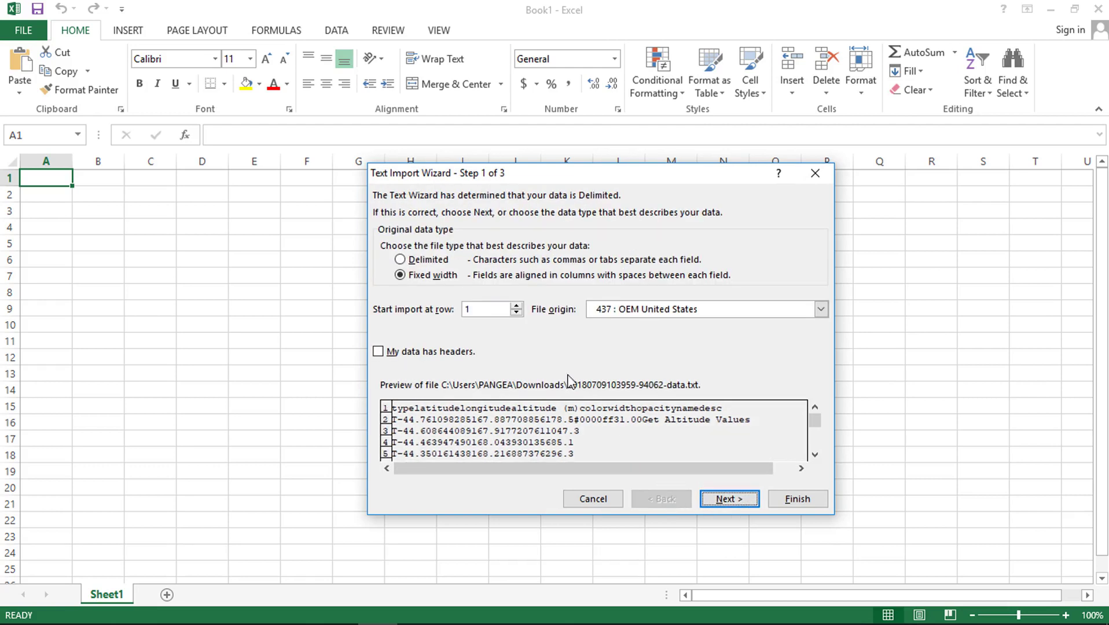
click(431, 260)
click(728, 499)
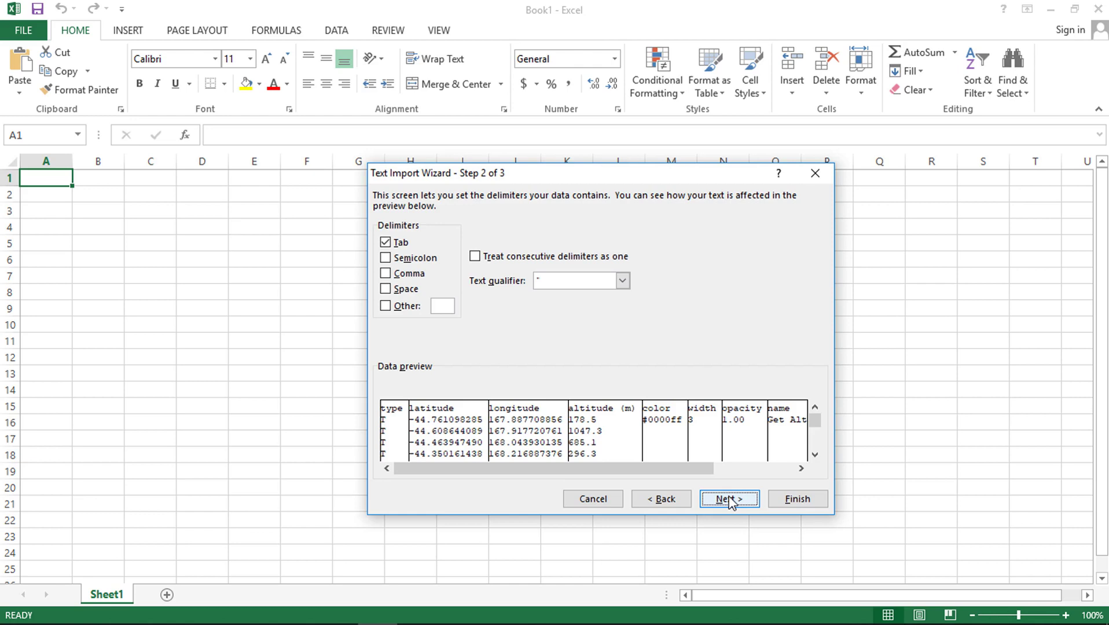
click(727, 499)
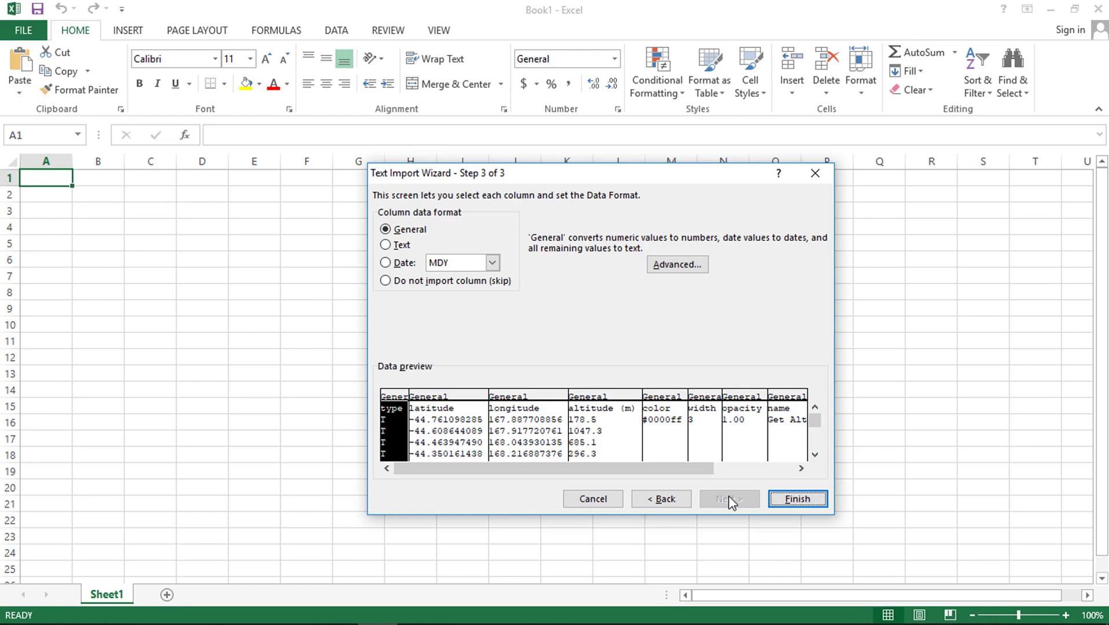
click(385, 281)
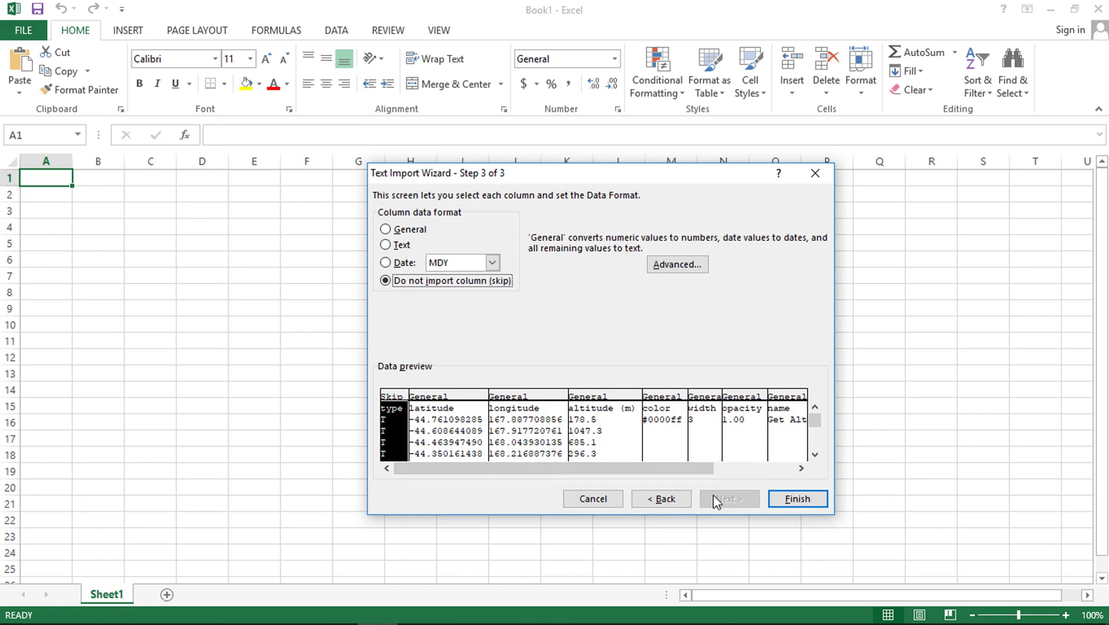
click(791, 503)
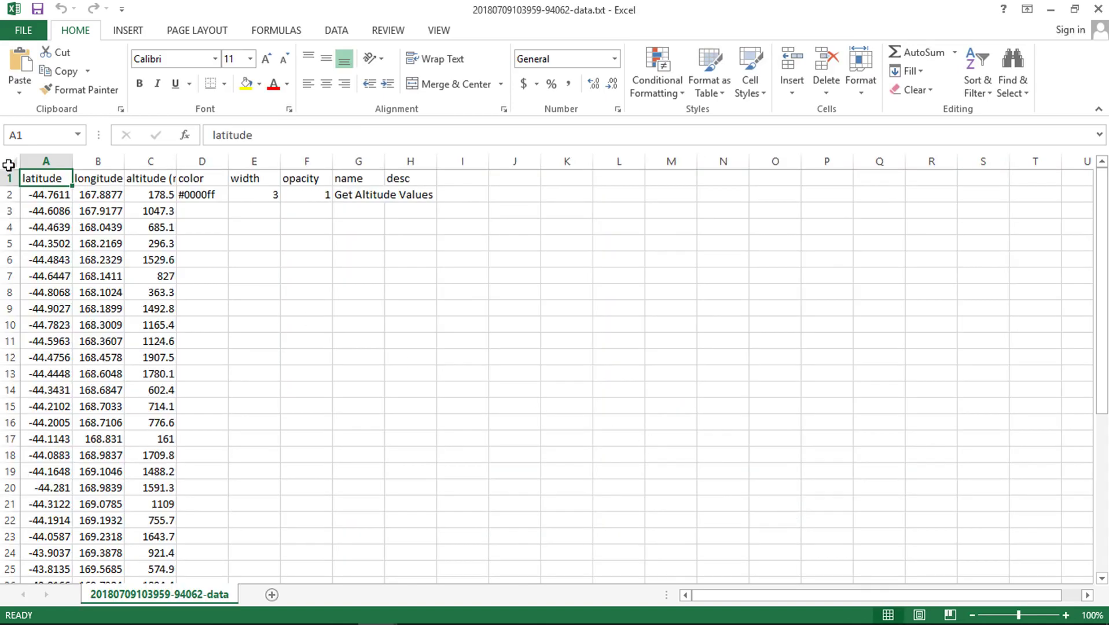
- Autofit all columns and check the full latitude, longitude and altitude values in row 2
click(9, 163)
double_click(70, 158)
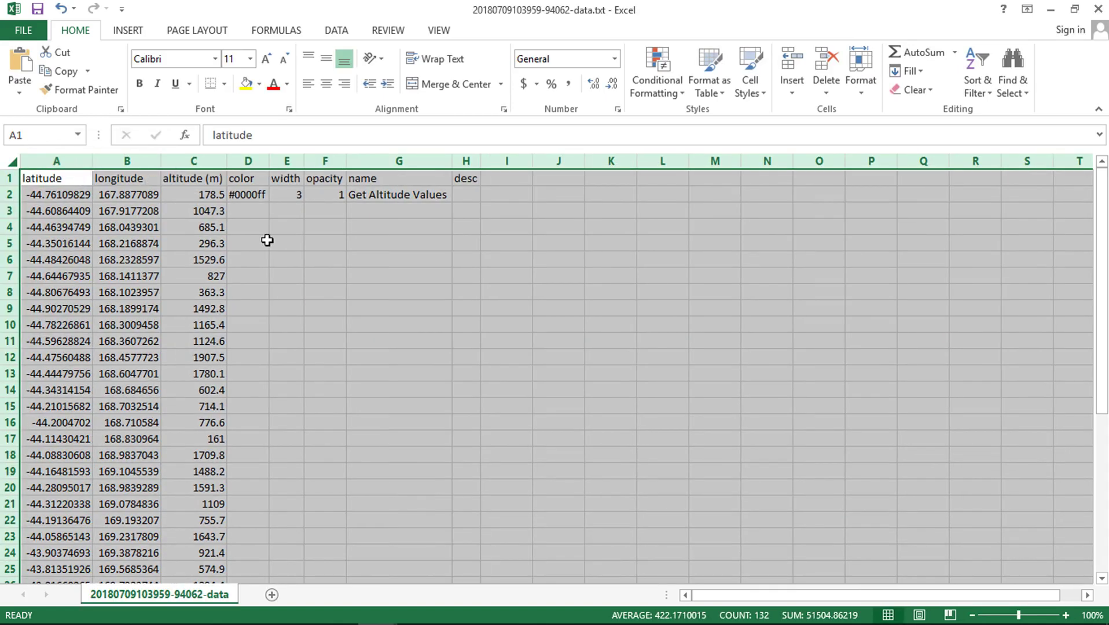
click(330, 294)
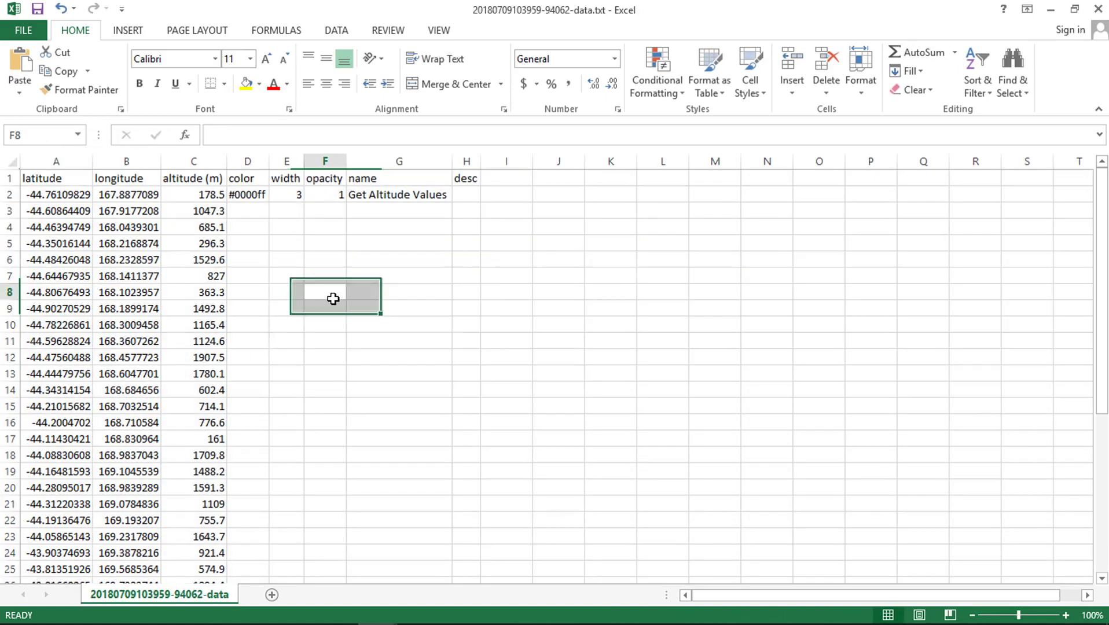
click(68, 189)
click(133, 195)
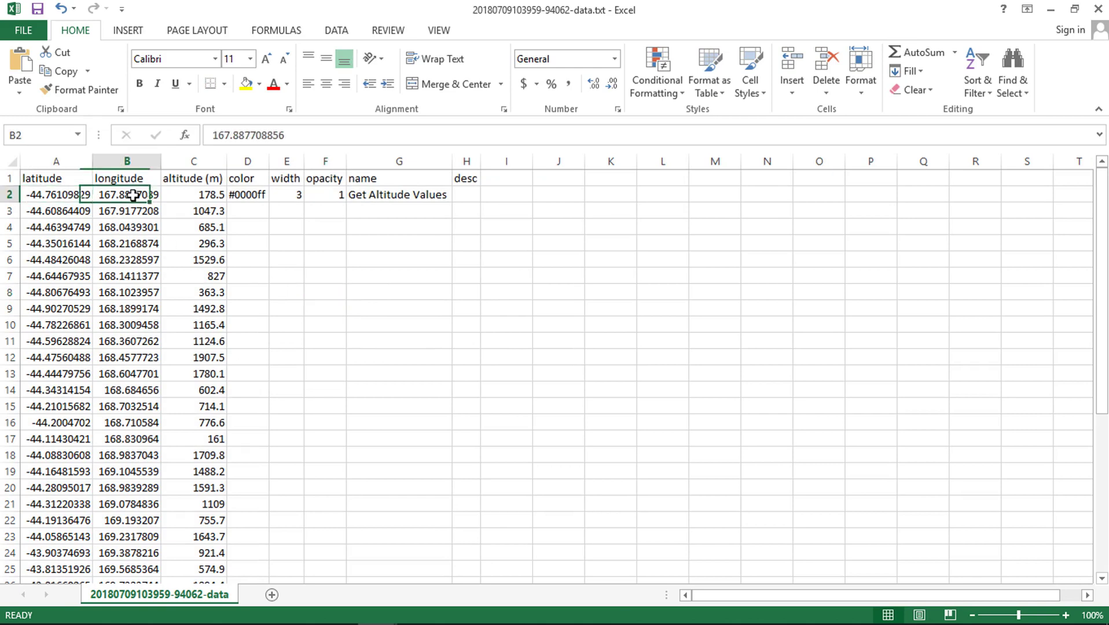
click(207, 195)
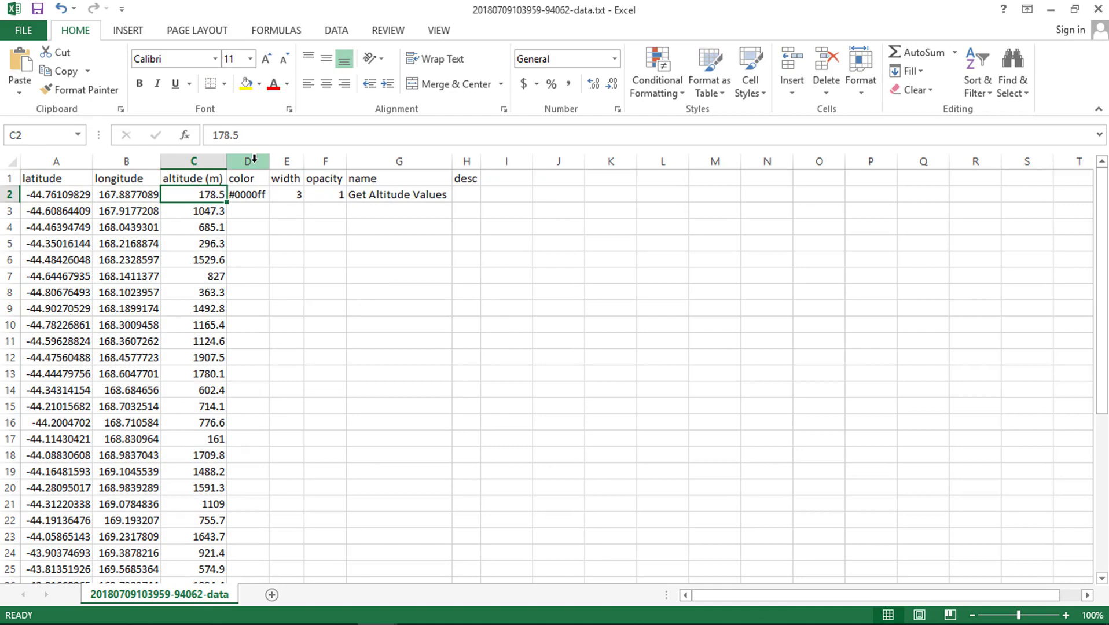
- Delete columns D through H, leaving only latitude, longitude and altitude
drag(247, 161, 470, 161)
right_click(472, 162)
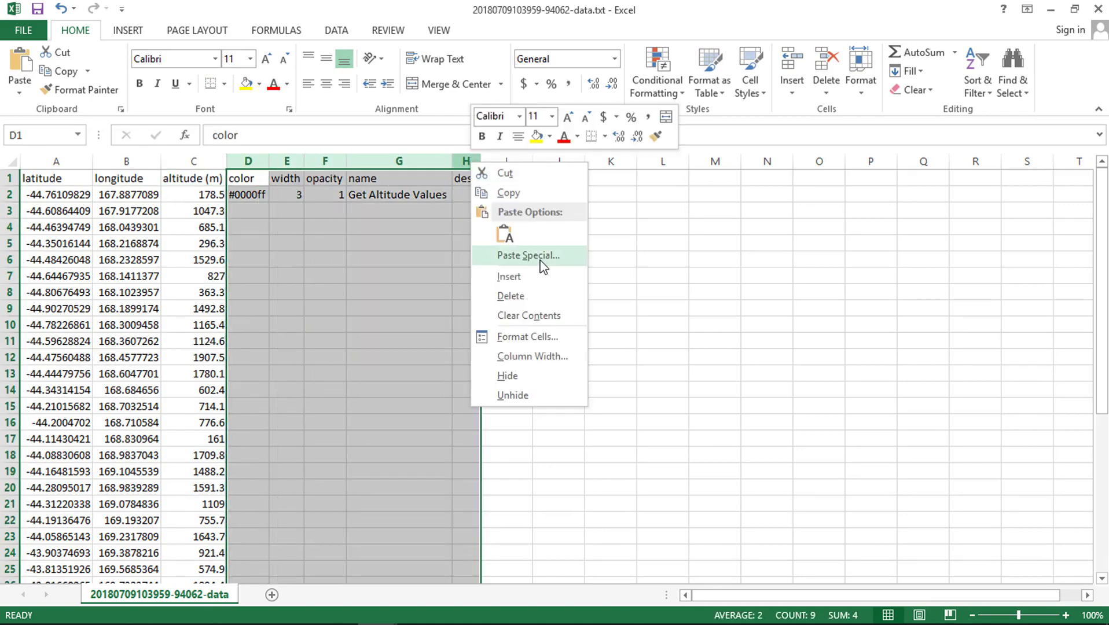
click(528, 295)
click(302, 243)
drag(55, 180, 181, 179)
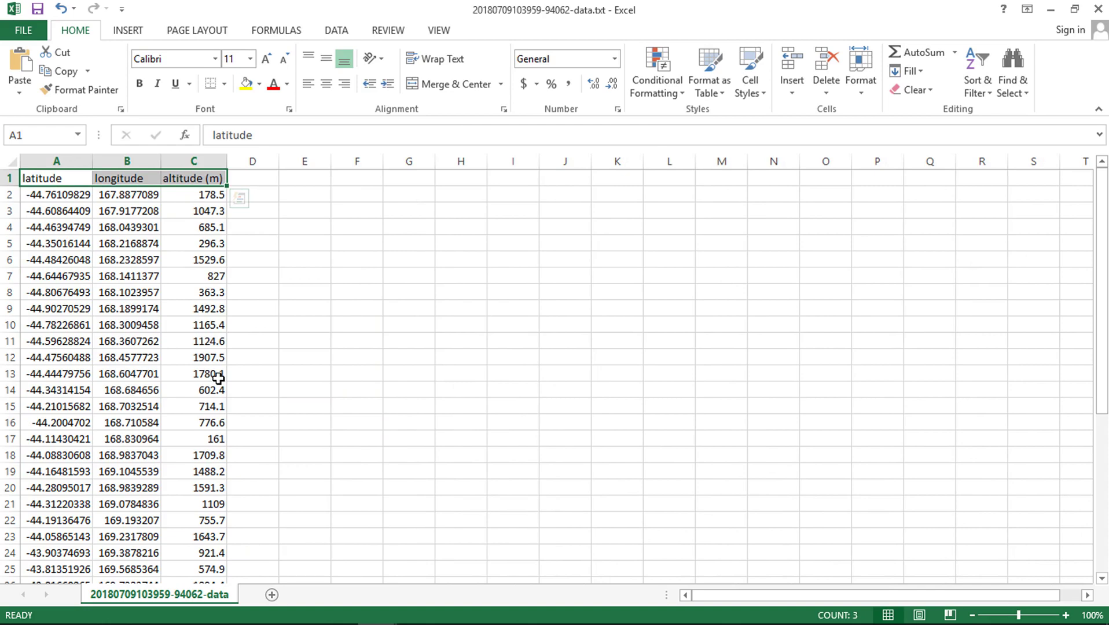
scroll(192, 389, down, 7)
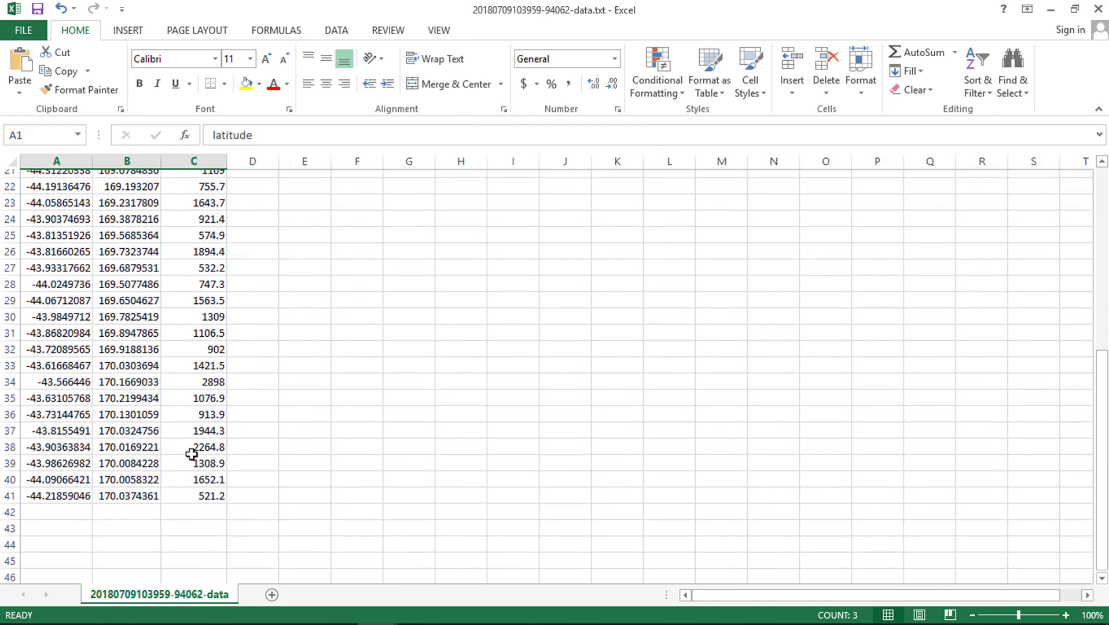
scroll(292, 463, down, 1)
scroll(292, 463, up, 6)
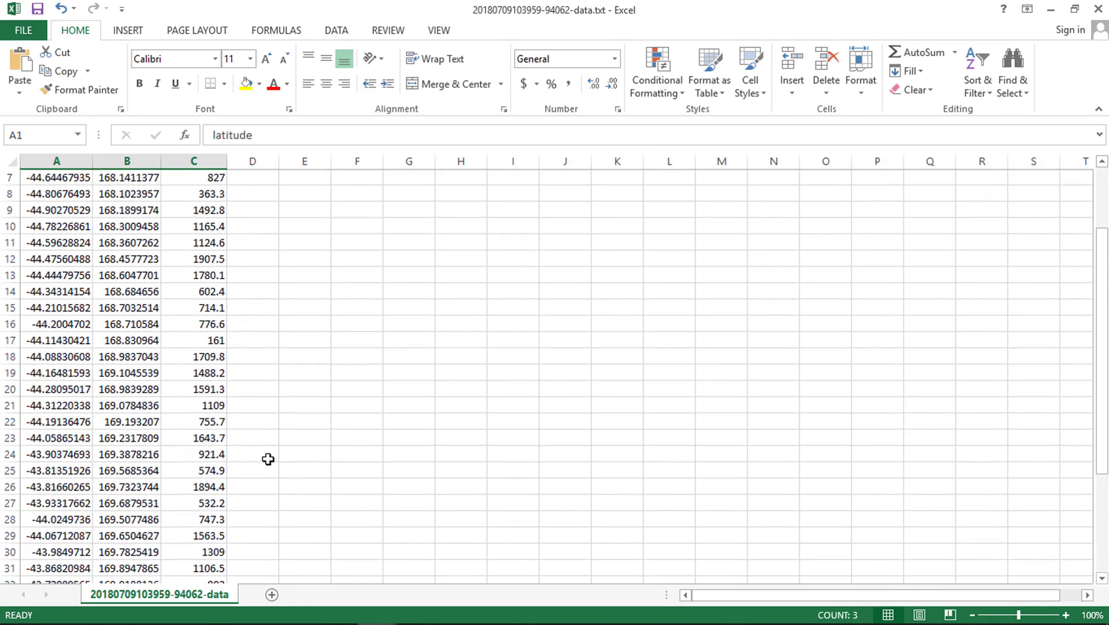
scroll(268, 459, up, 2)
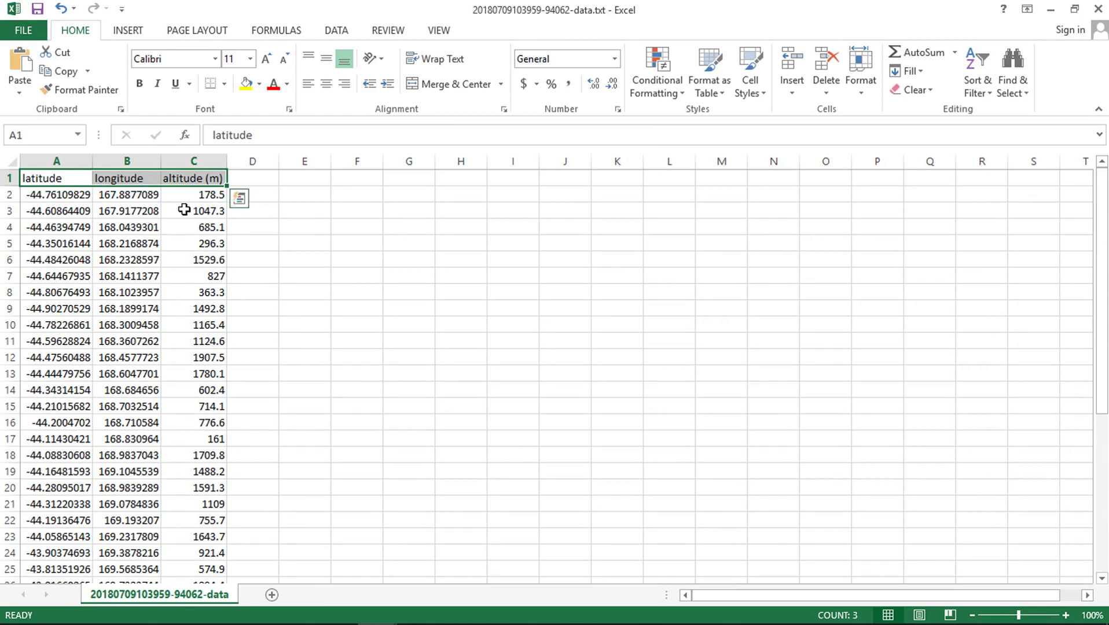
click(40, 9)
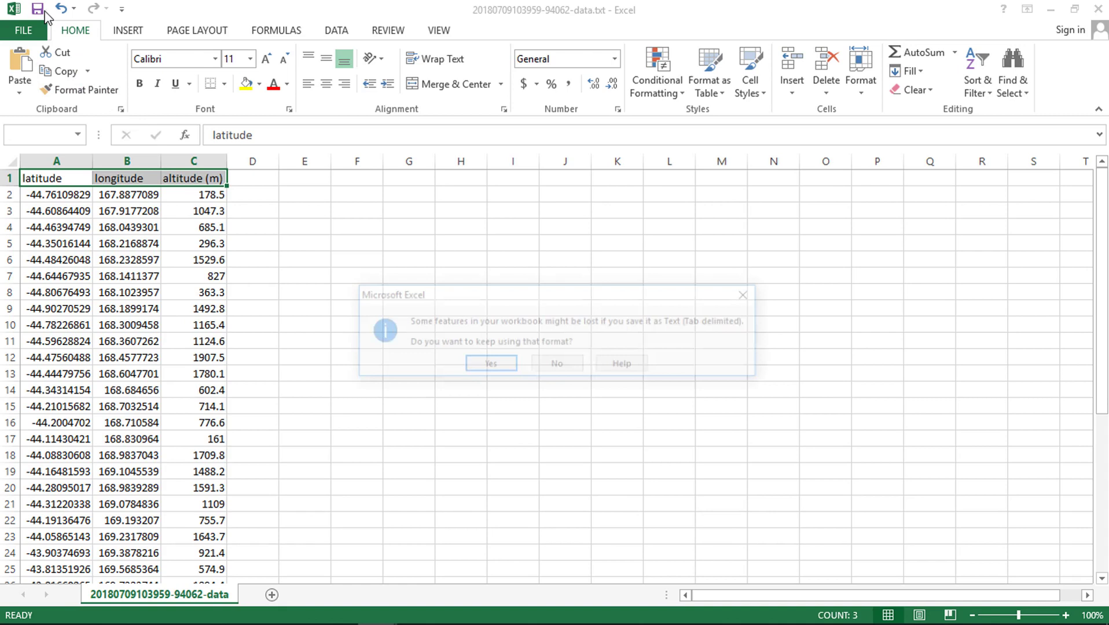
click(474, 366)
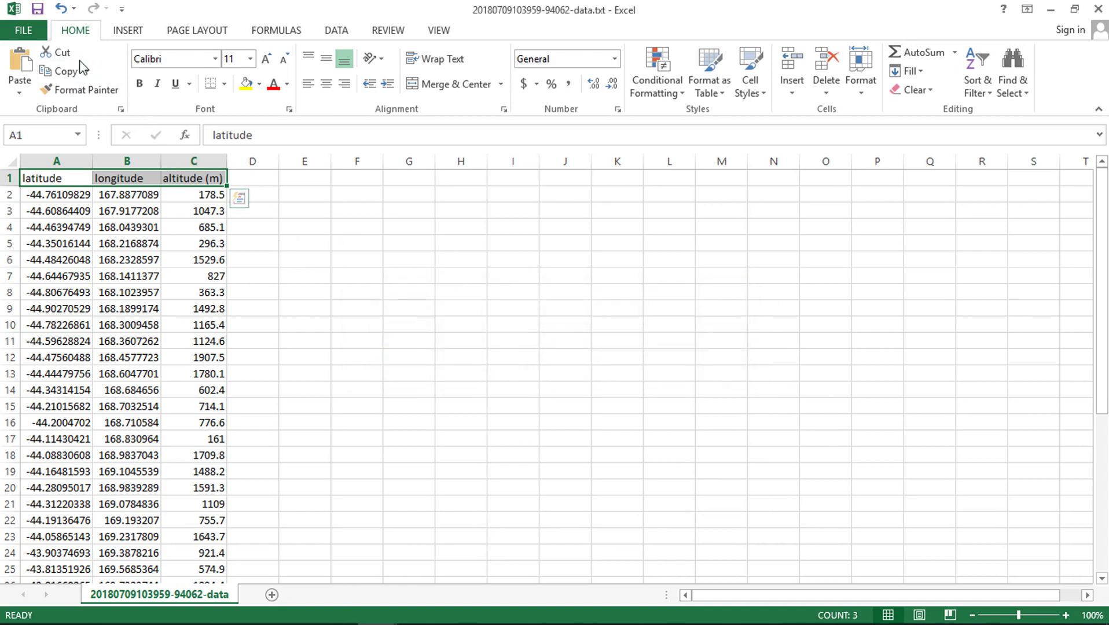
click(23, 30)
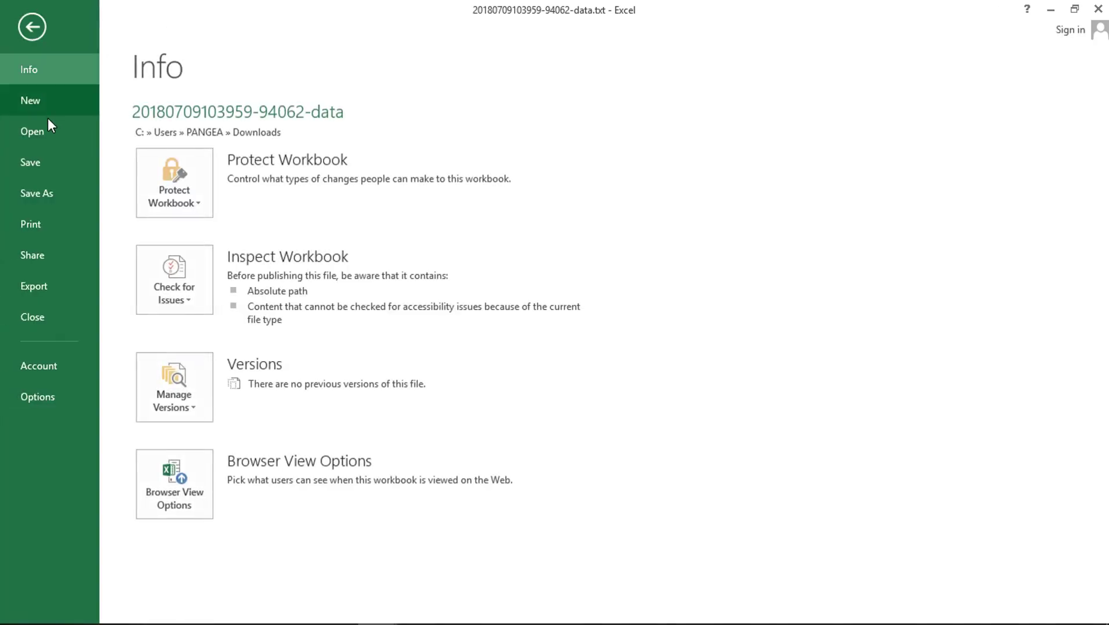
click(45, 193)
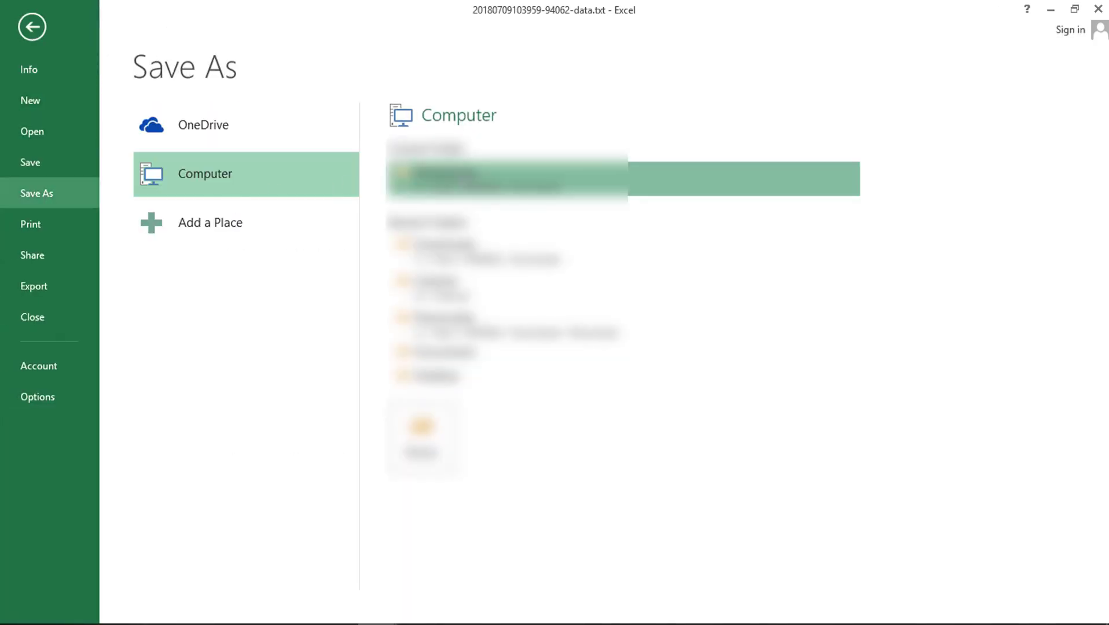
click(521, 178)
click(275, 326)
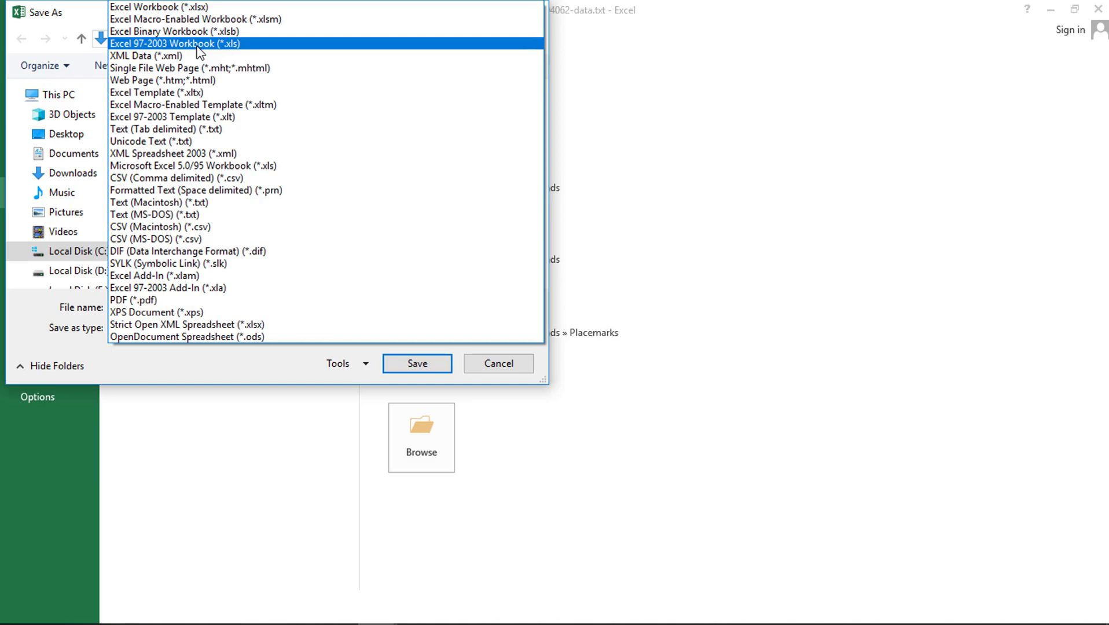
click(197, 237)
click(417, 363)
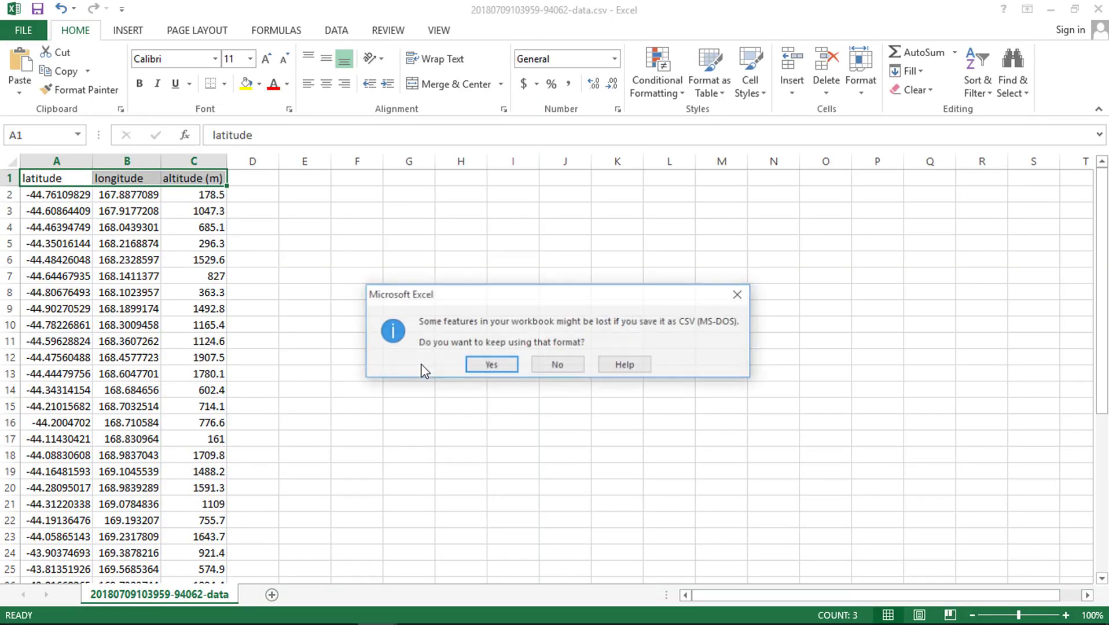
click(503, 369)
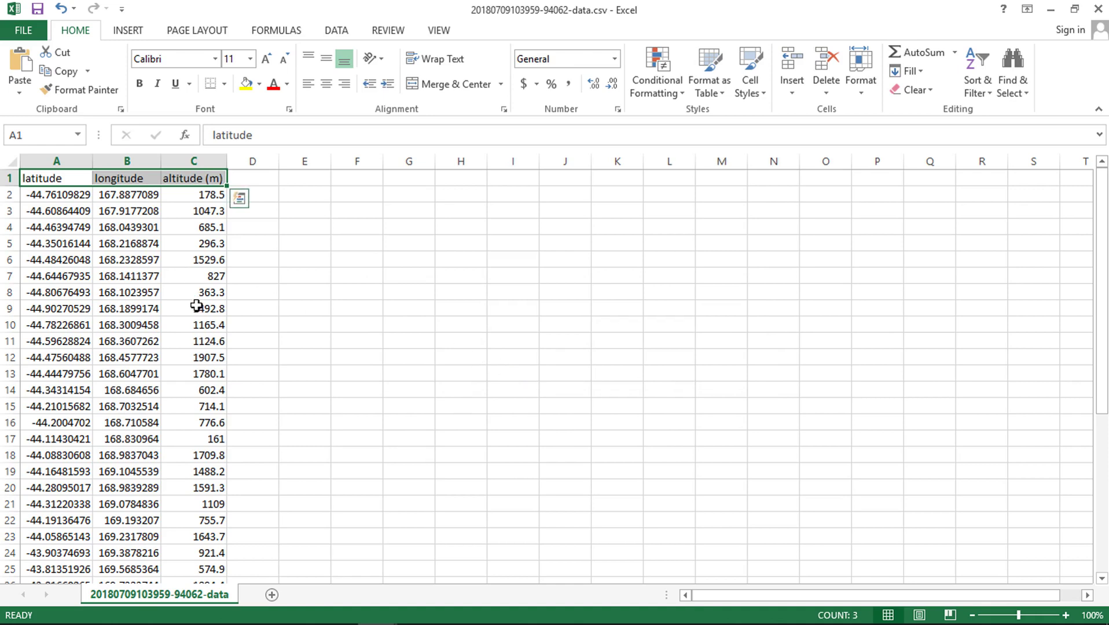